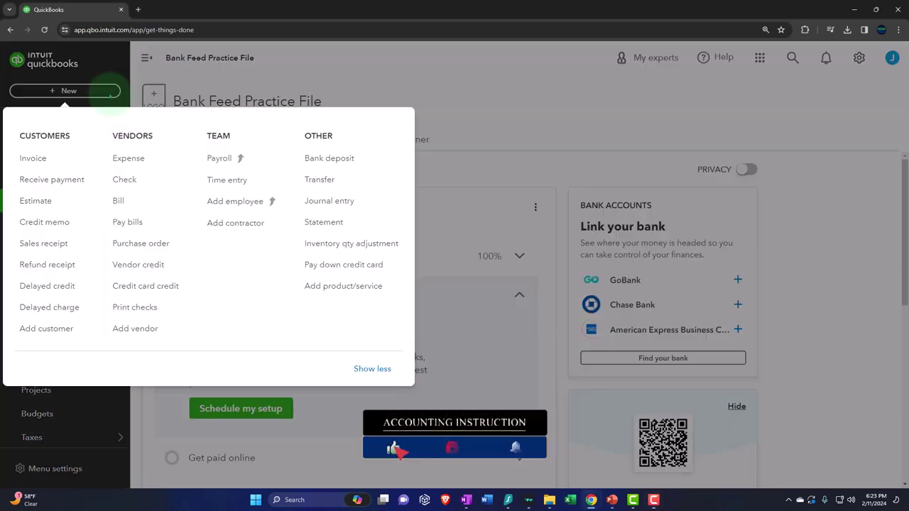
Review the options for creating new transactions and the pages available under Sales and Expenses.
left_click(106, 91)
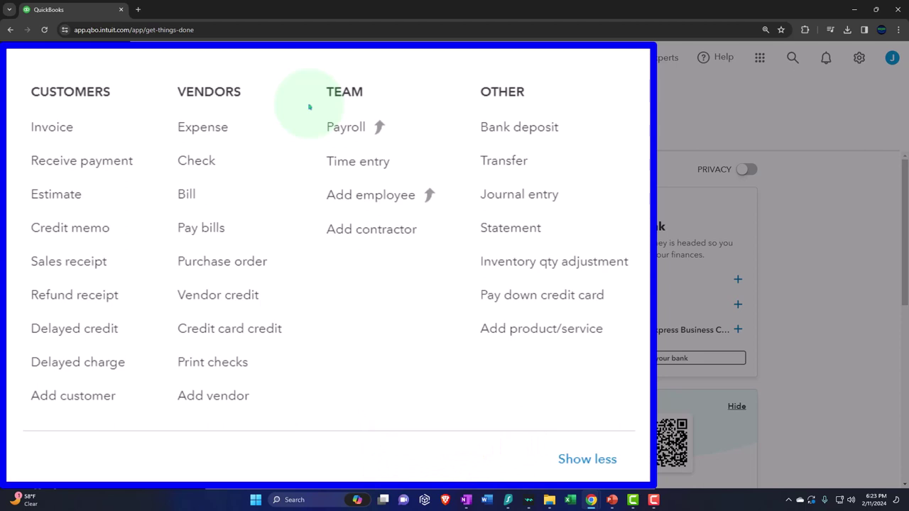
key("Escape")
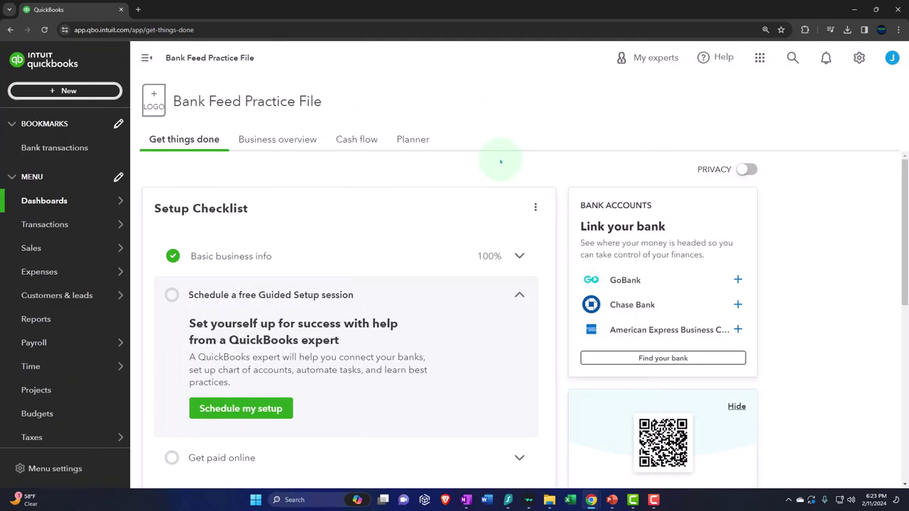
mouse_move(60, 250)
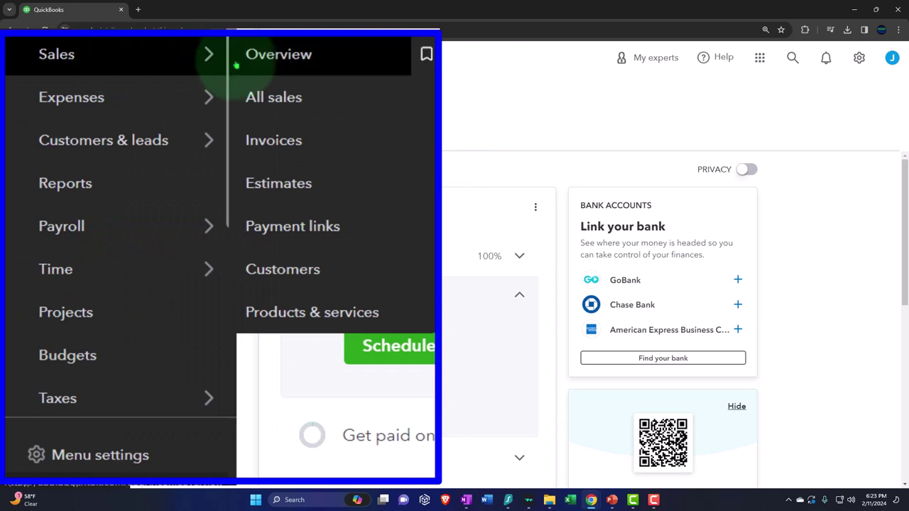
mouse_move(149, 105)
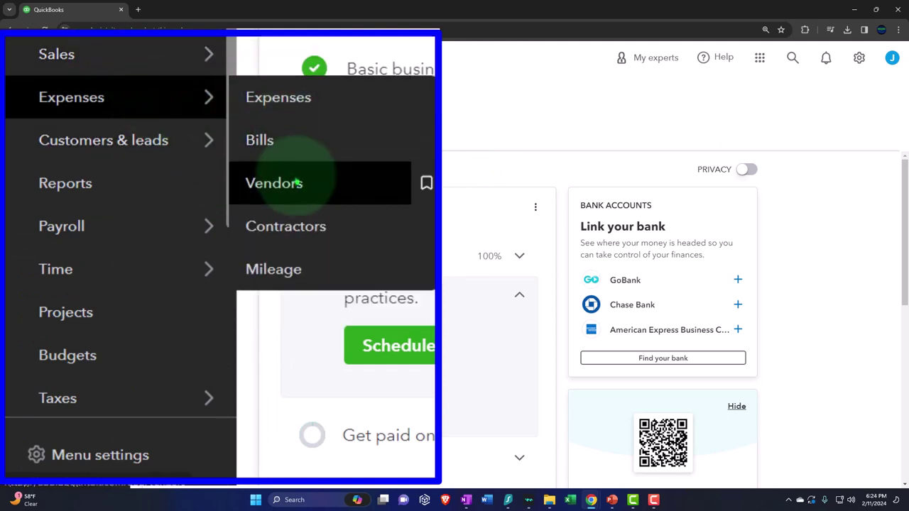
mouse_move(148, 227)
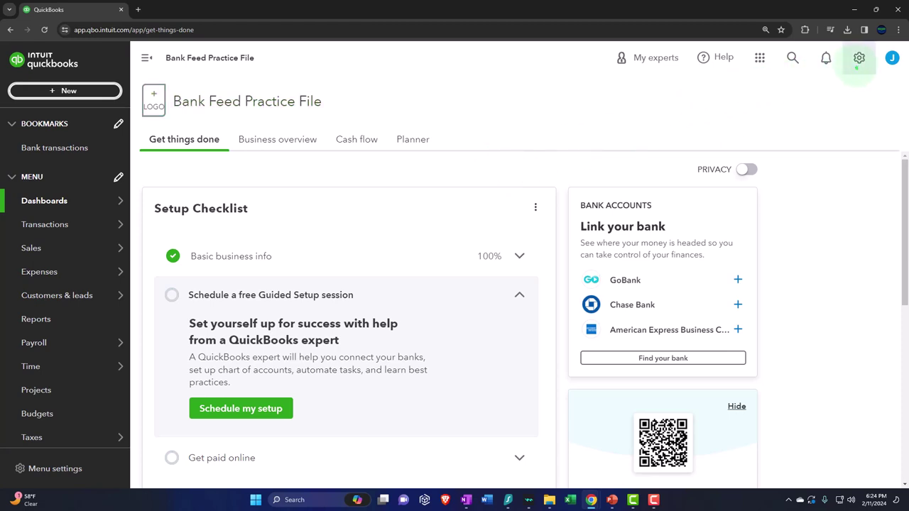
Open the All lists page from the company settings to view the available lists.
left_click(859, 58)
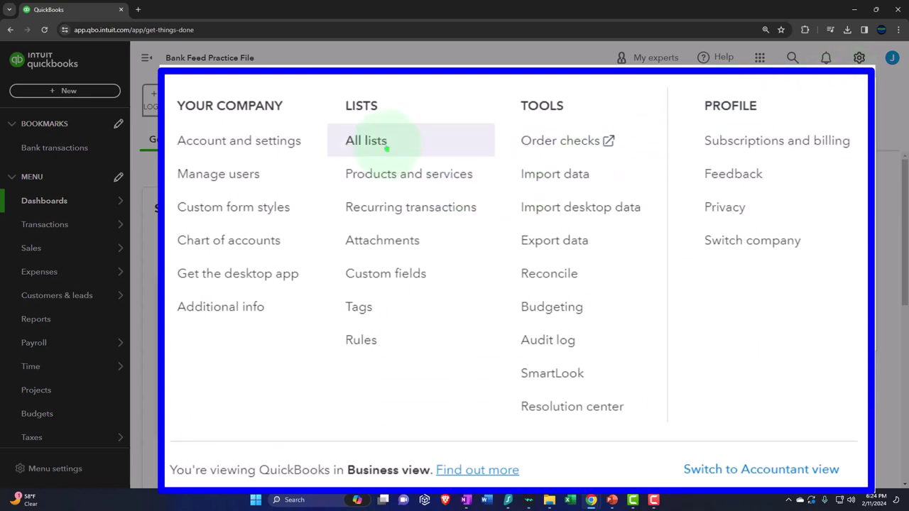
left_click(384, 144)
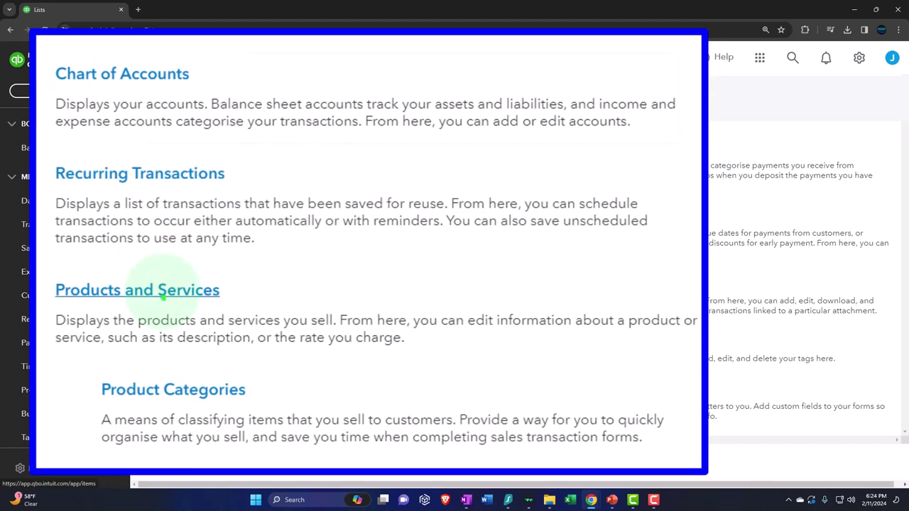
Open the chart of accounts under Transactions and review its accounts from assets through expenses.
mouse_move(49, 226)
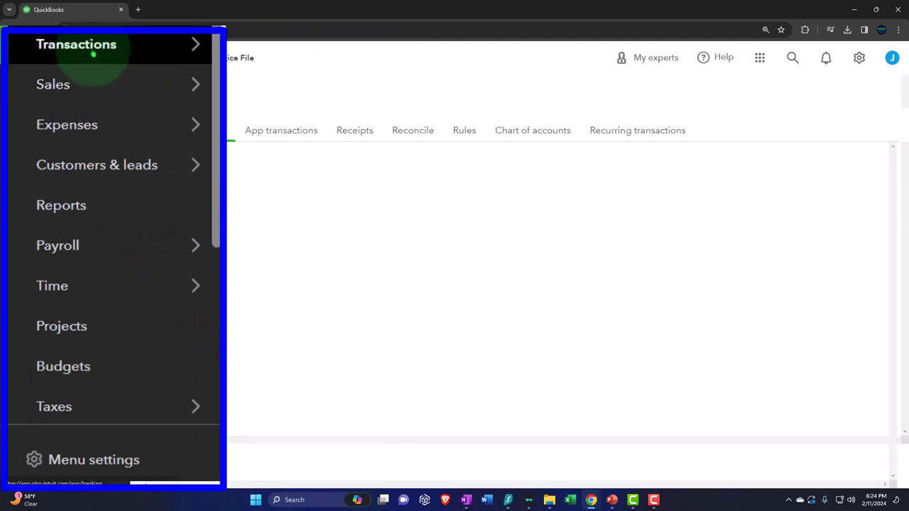
left_click(564, 156)
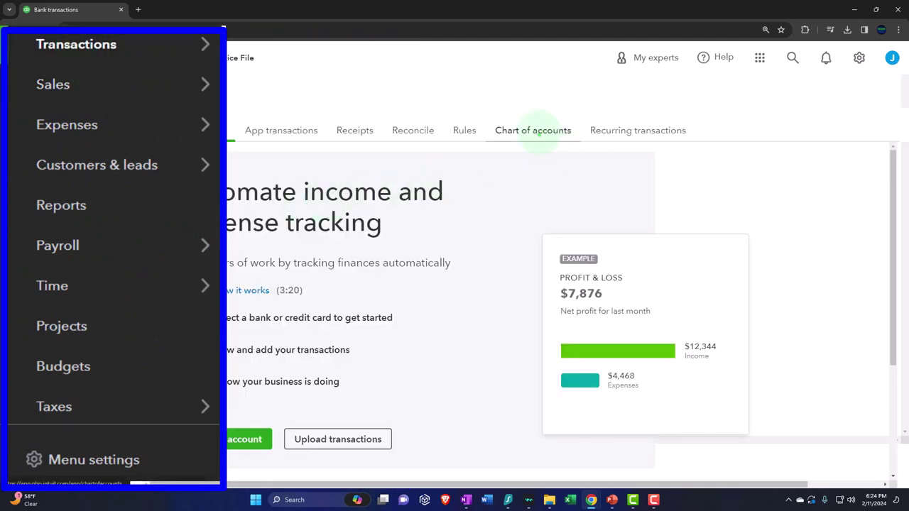
left_click(527, 130)
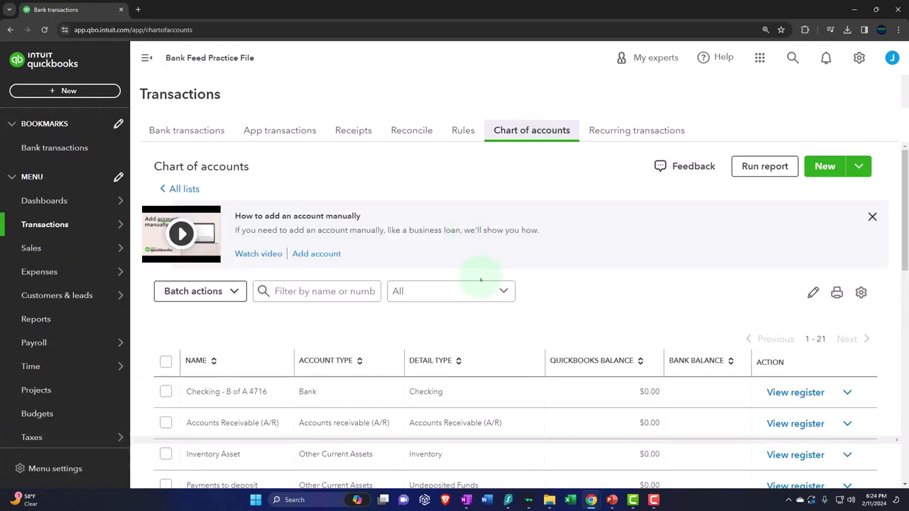
scroll(478, 280, "down", 3)
scroll(408, 213, "down", 5)
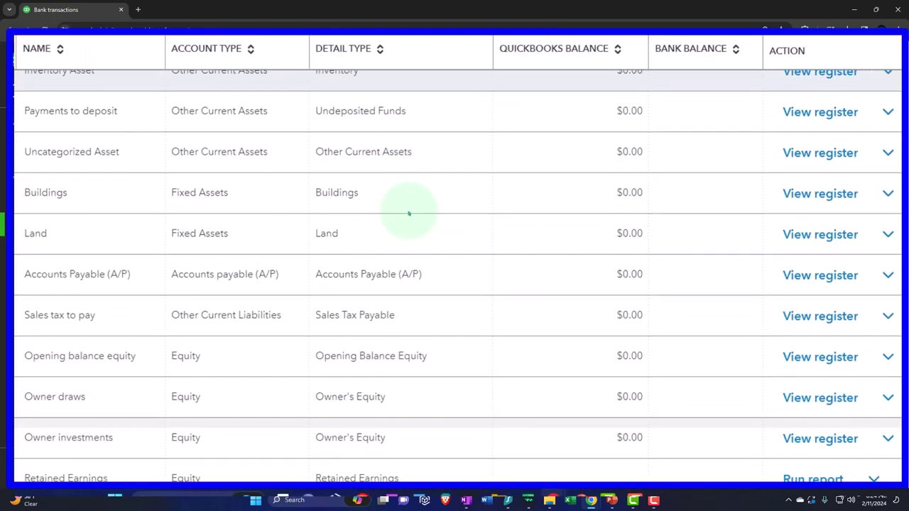
scroll(408, 213, "down", 1)
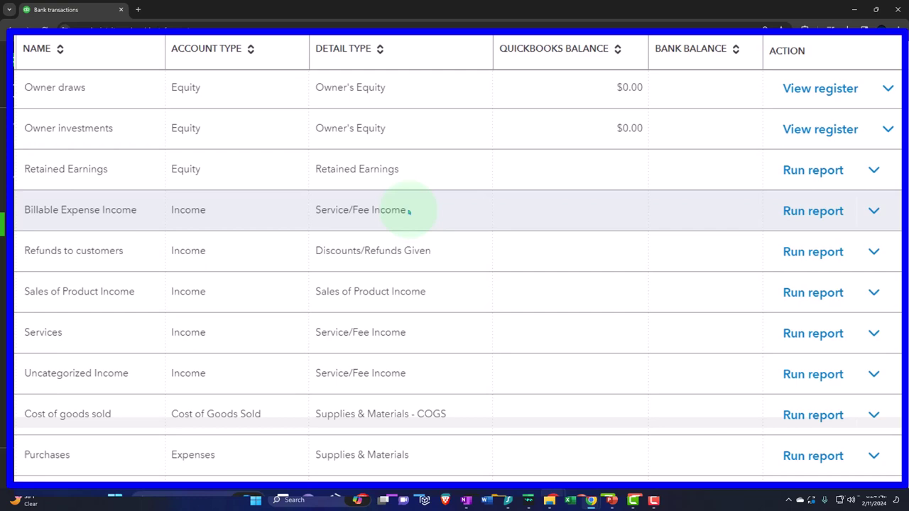
scroll(408, 211, "up", 9)
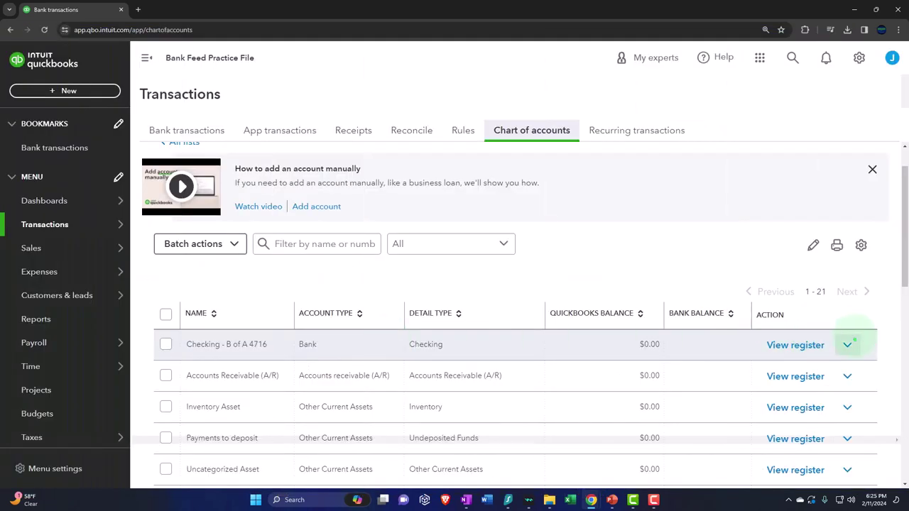
Show the additional actions for the B of A checking account and switch to Bank transactions.
left_click(847, 344)
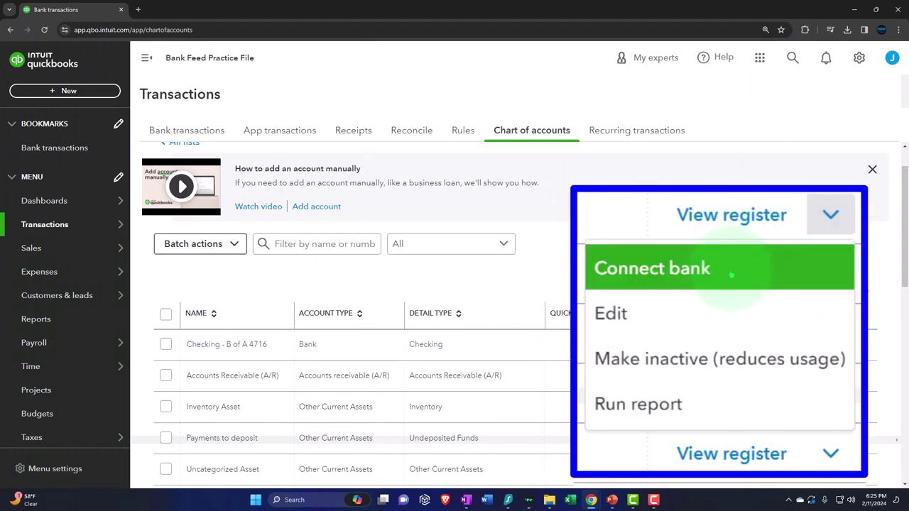
left_click(216, 133)
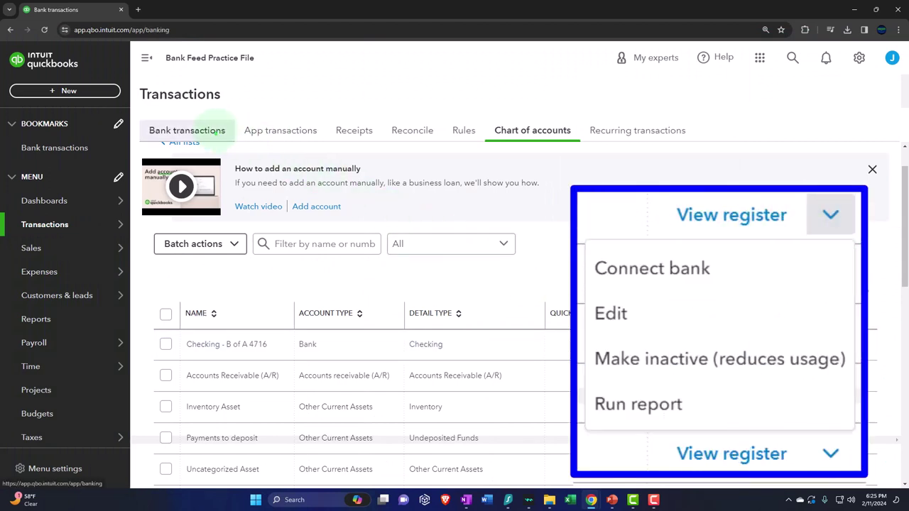
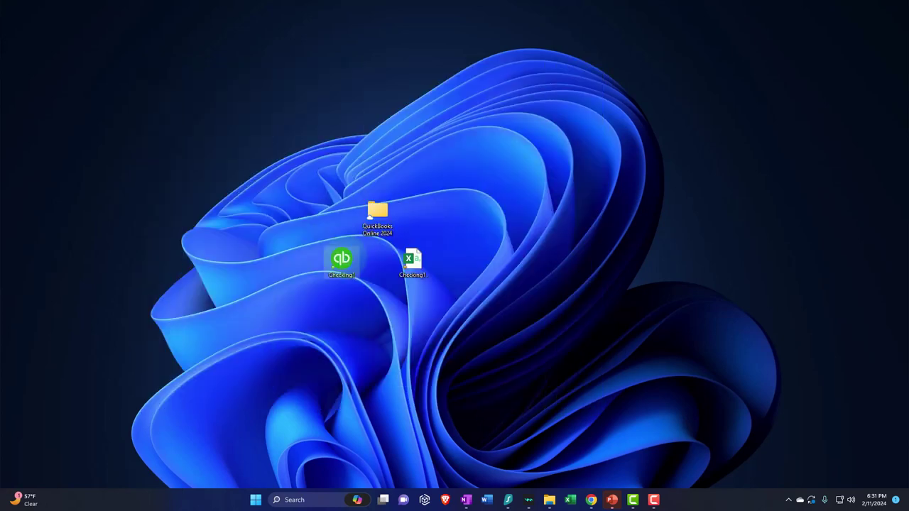
Check the file type in the properties of the QuickBooks Checking1 file on the desktop and close them.
right_click(344, 261)
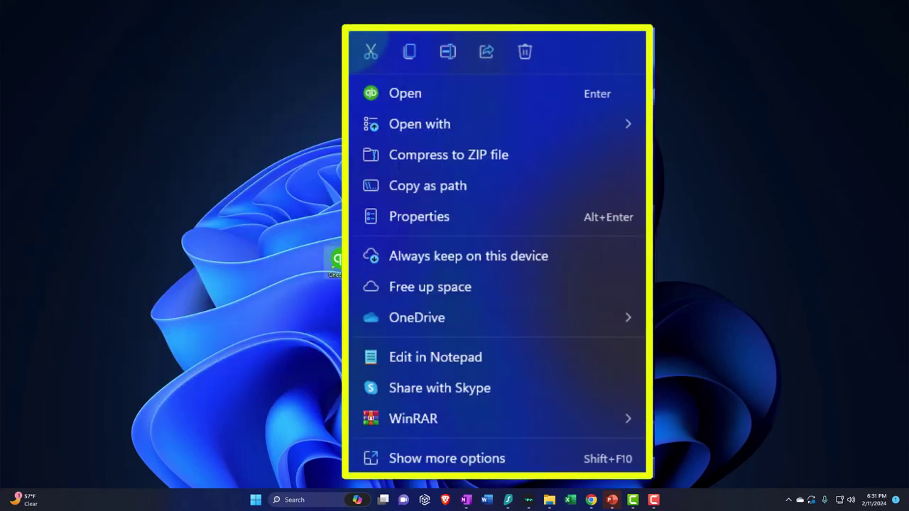
left_click(418, 267)
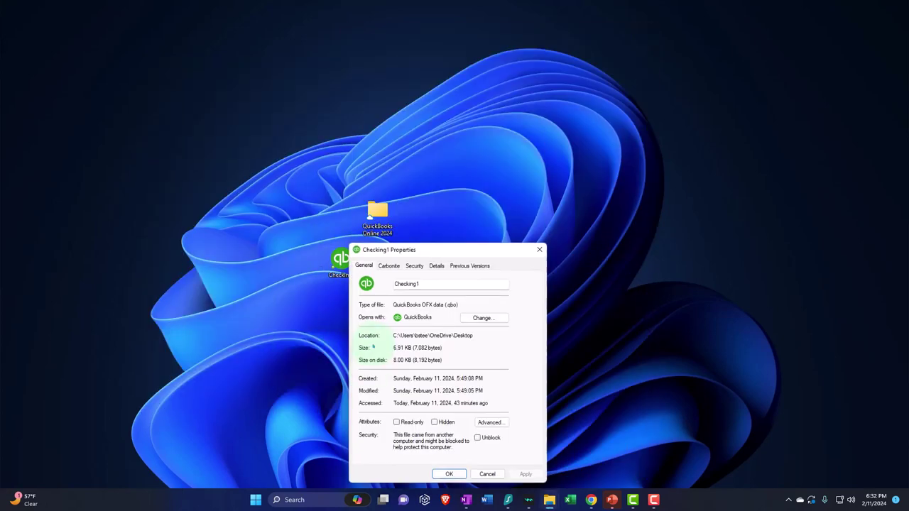
left_click_drag(419, 250, 559, 129)
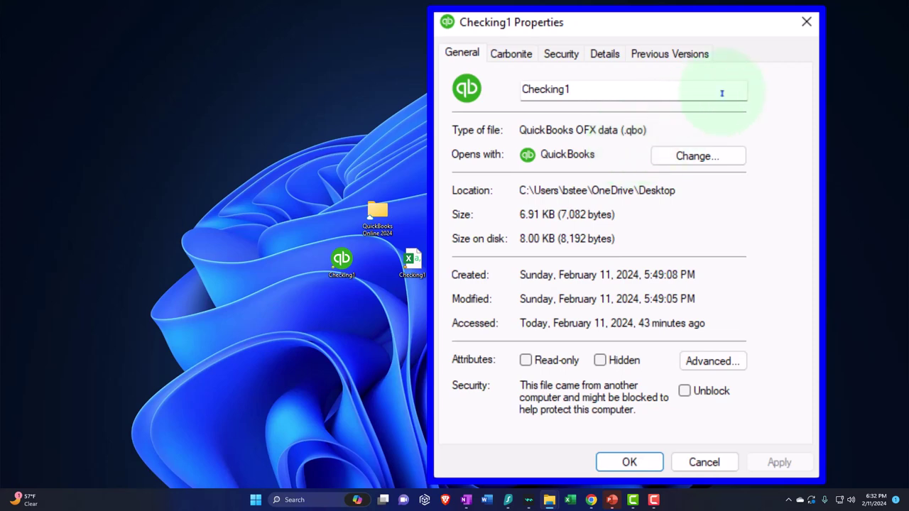
left_click(806, 22)
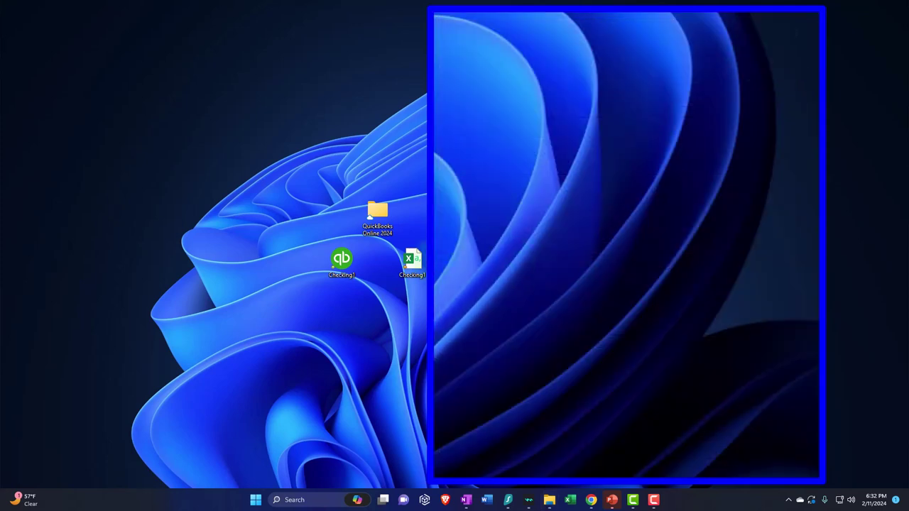
Check the file type in the properties of the Excel Checking1 file on the desktop and close them.
mouse_move(419, 265)
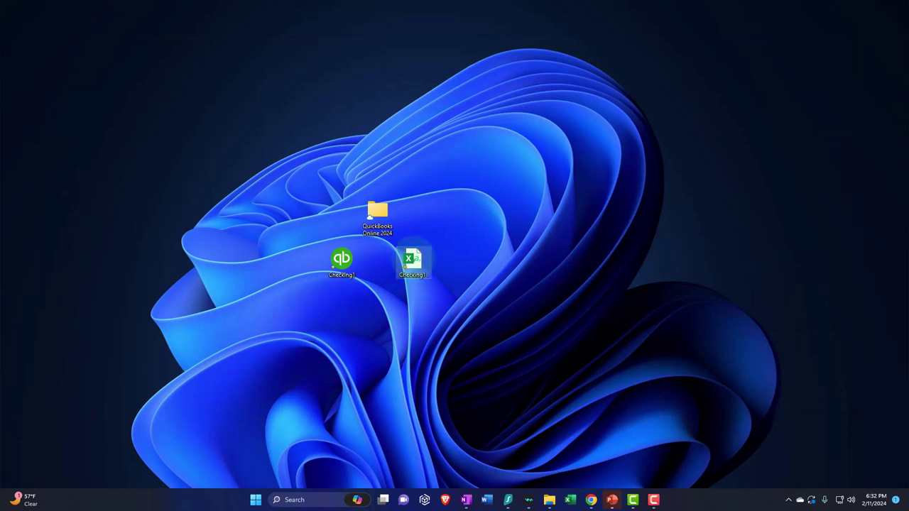
right_click(412, 262)
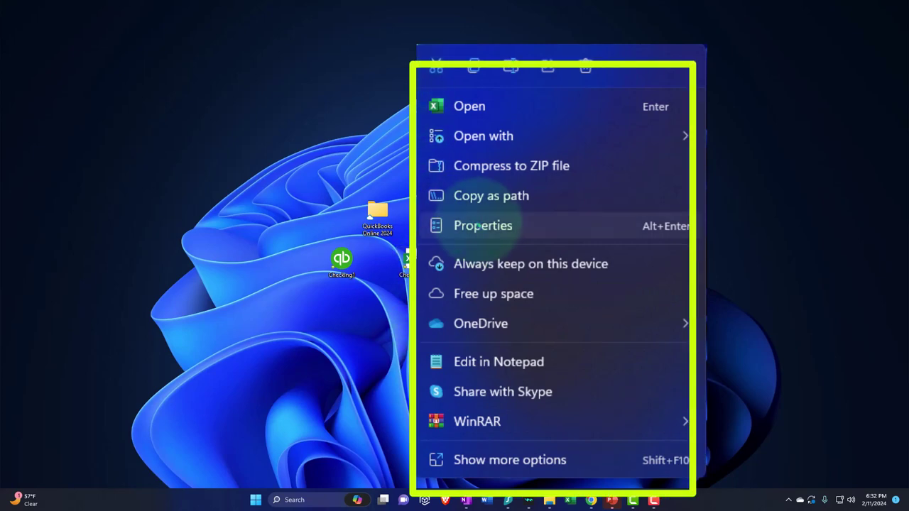
left_click(464, 225)
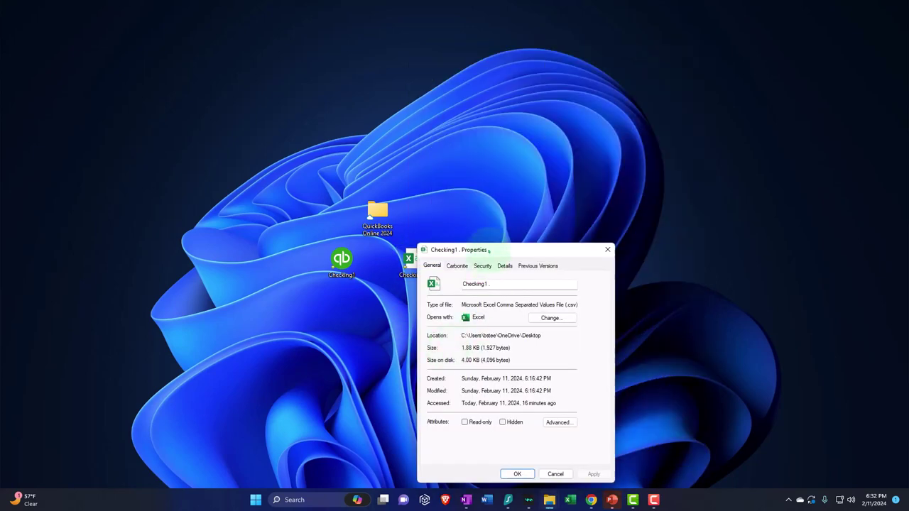
left_click_drag(490, 250, 541, 79)
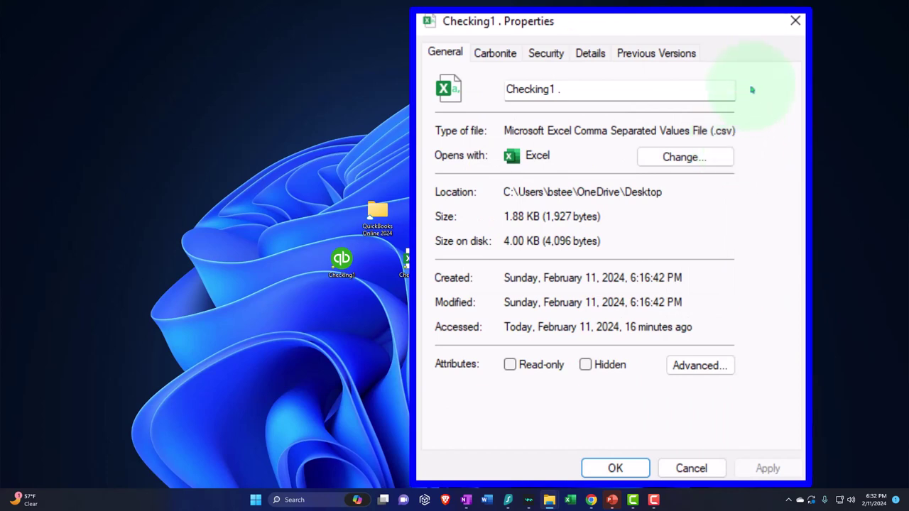
left_click(789, 25)
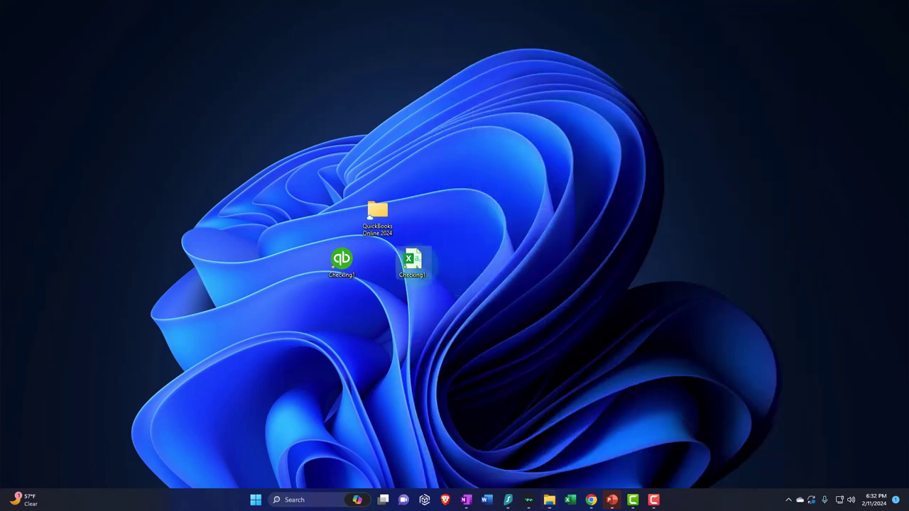
Open the Checking1 CSV file in Excel, enlarge the data and fit column A to its dates.
double_click(415, 264)
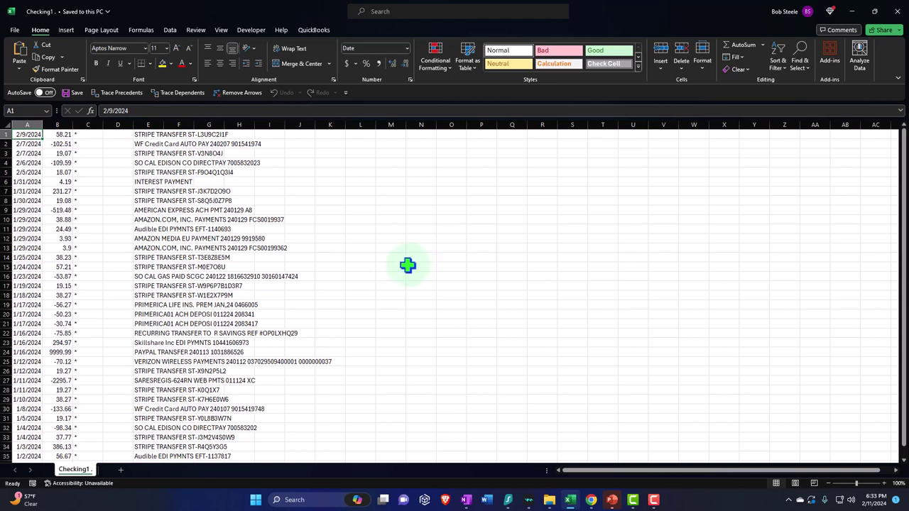
left_click(238, 305)
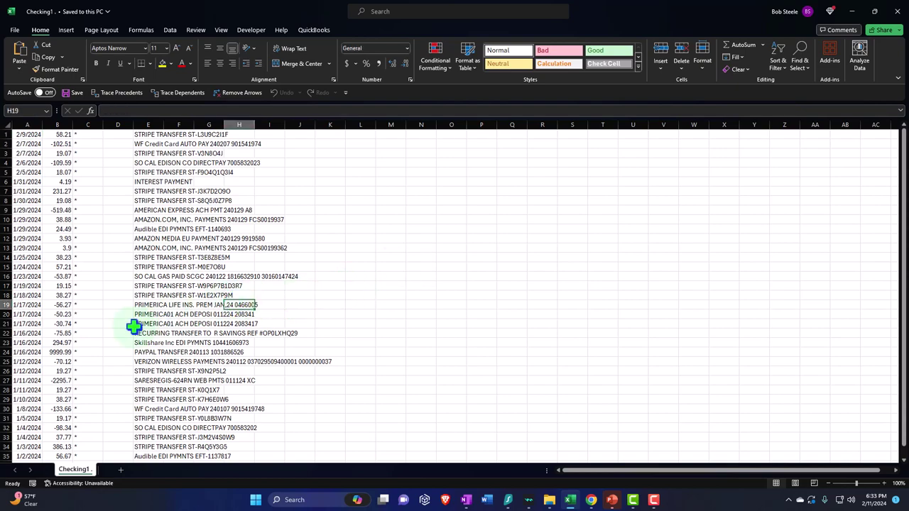
scroll(134, 326, "up", 4)
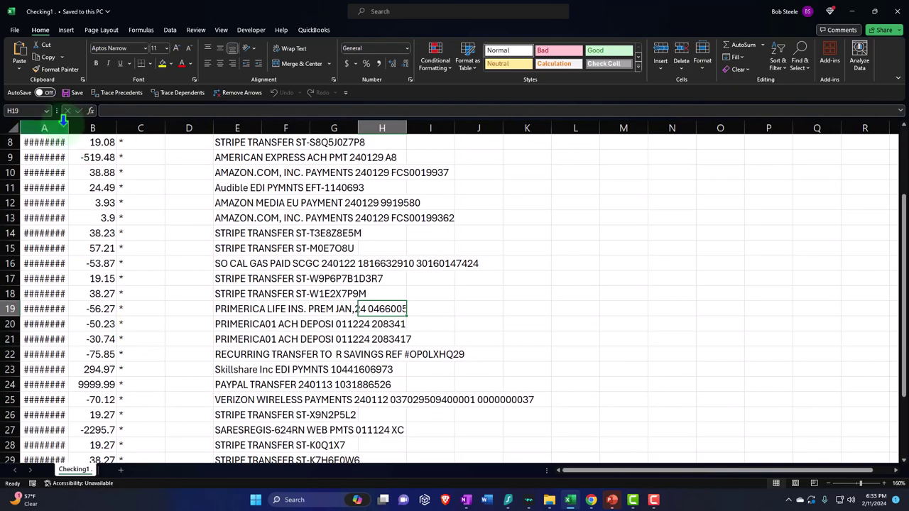
double_click(68, 127)
scroll(84, 201, "up", 3)
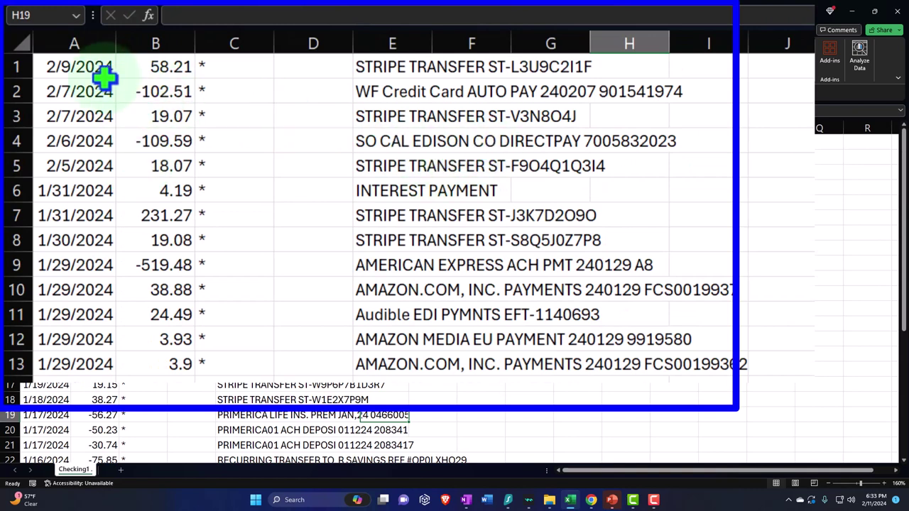
Fill cells A1:G7 of the Checking1 sheet with yellow.
left_click(85, 68)
left_click_drag(85, 68, 519, 223)
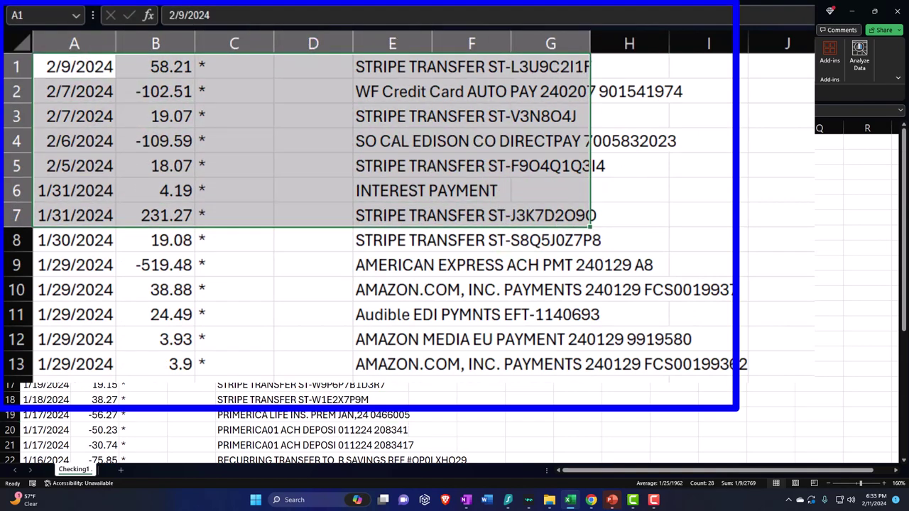
key("alt+h")
key("h")
key("Return")
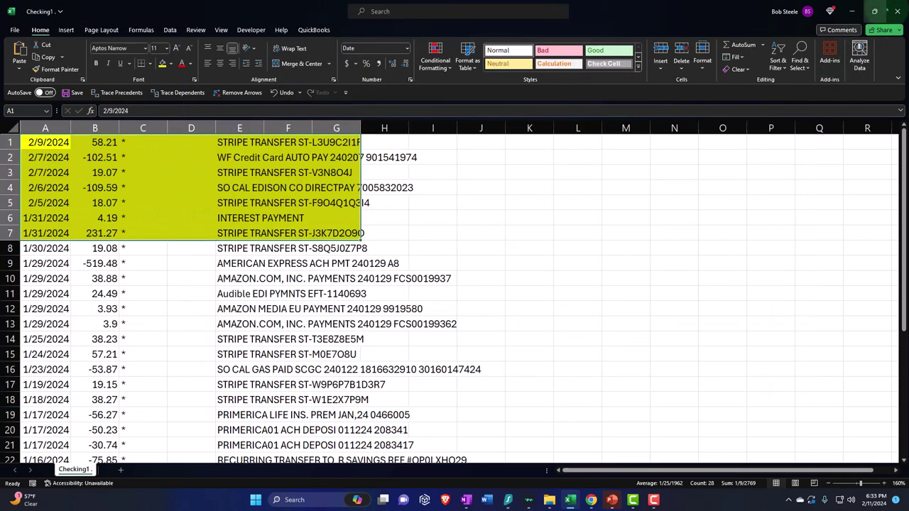
Close the Checking1 CSV file without saving the changes.
left_click(893, 12)
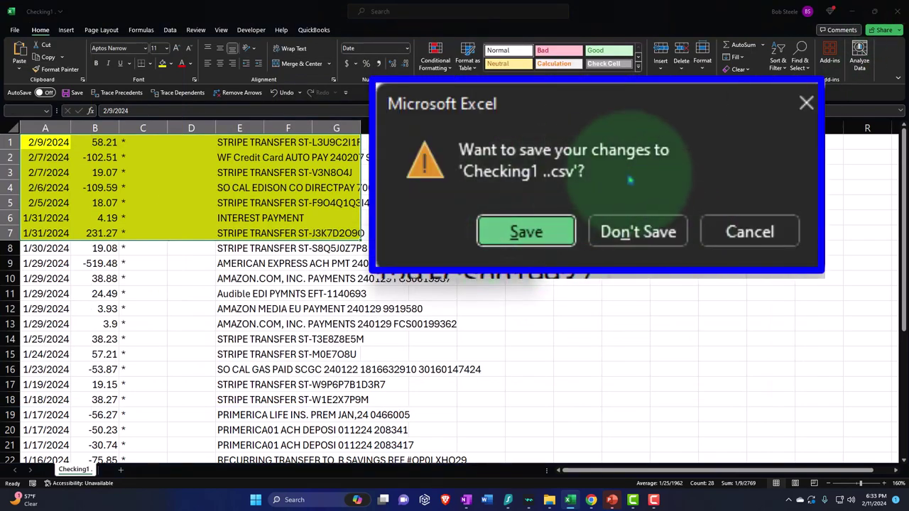
left_click(550, 241)
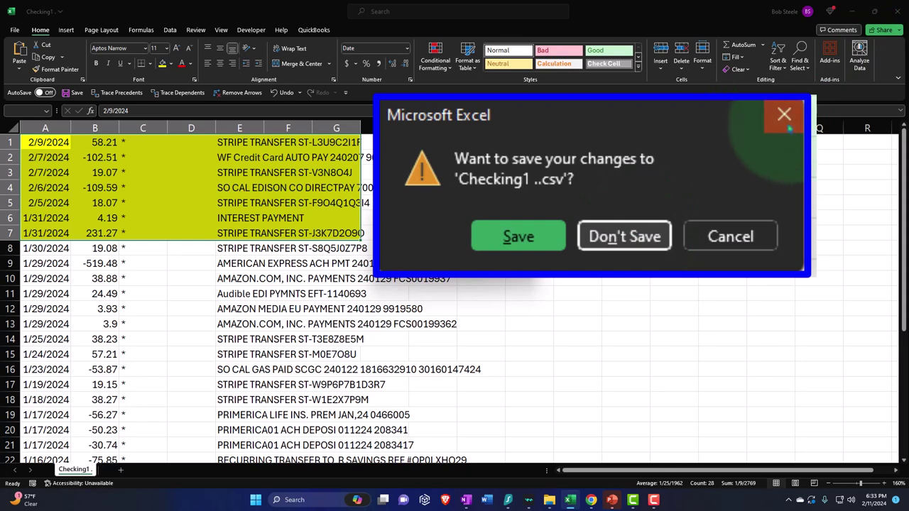
left_click(566, 209)
left_click(892, 12)
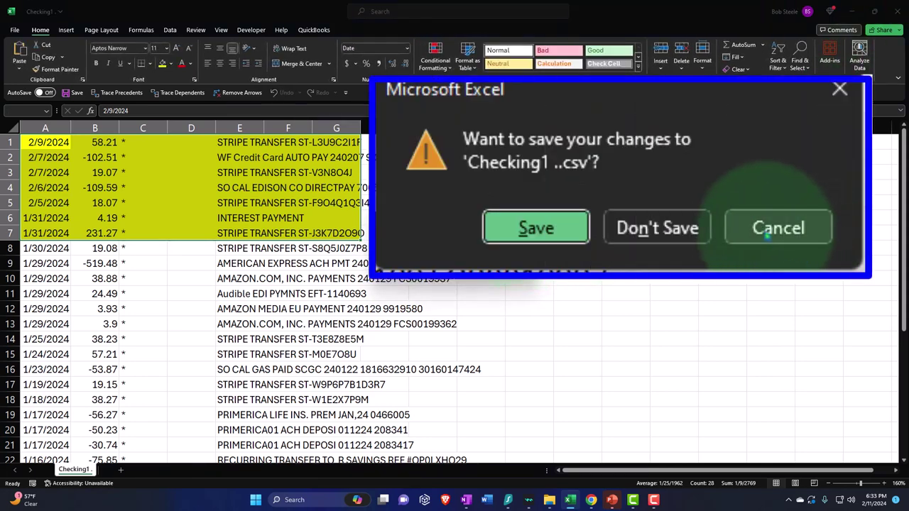
left_click(675, 227)
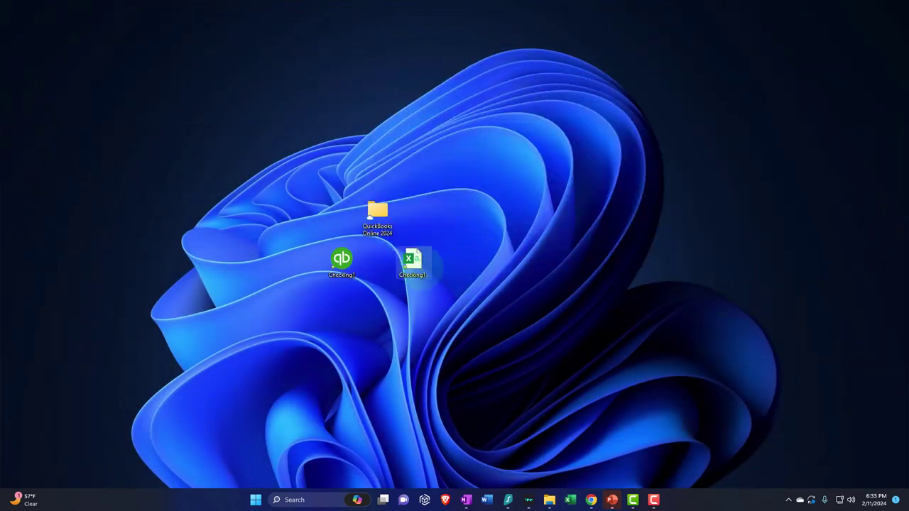
Reopen the Checking1 CSV file in Excel, enlarge the data to 190% and fit column A to its dates.
double_click(414, 263)
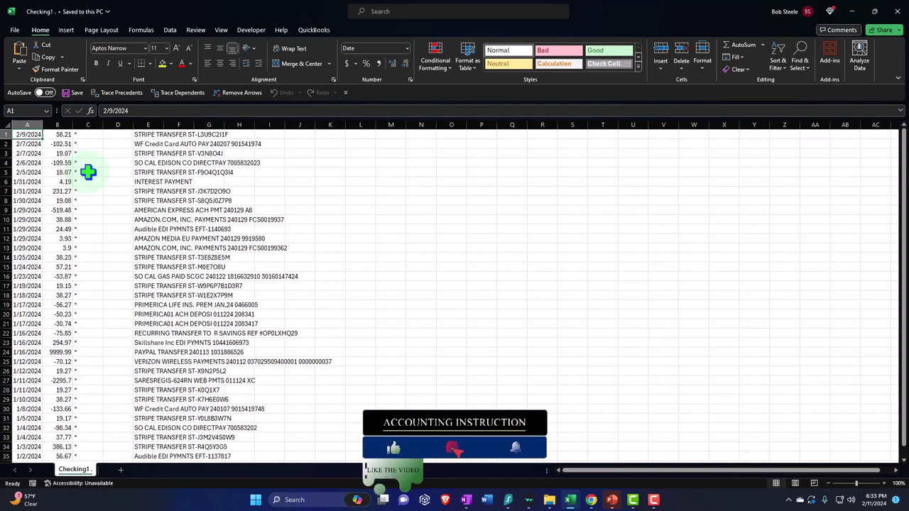
scroll(90, 171, "up", 3, "ctrl")
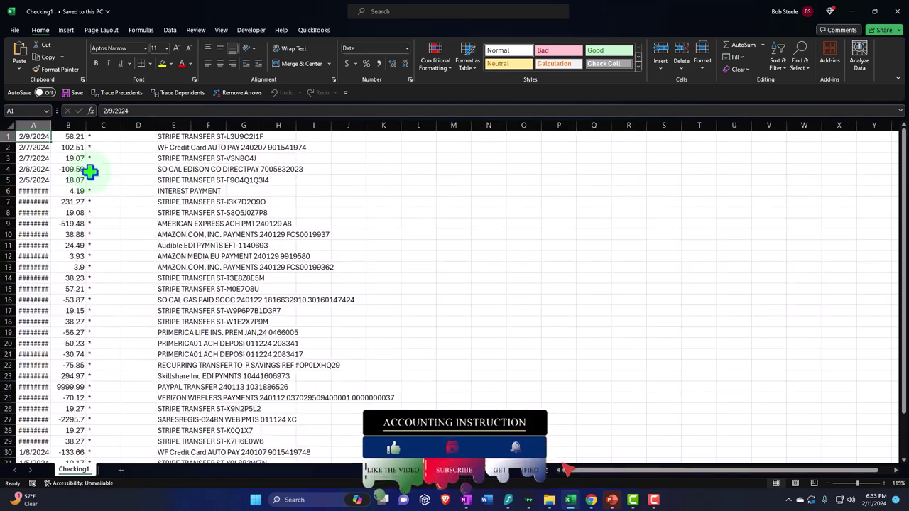
scroll(89, 171, "up", 3, "ctrl")
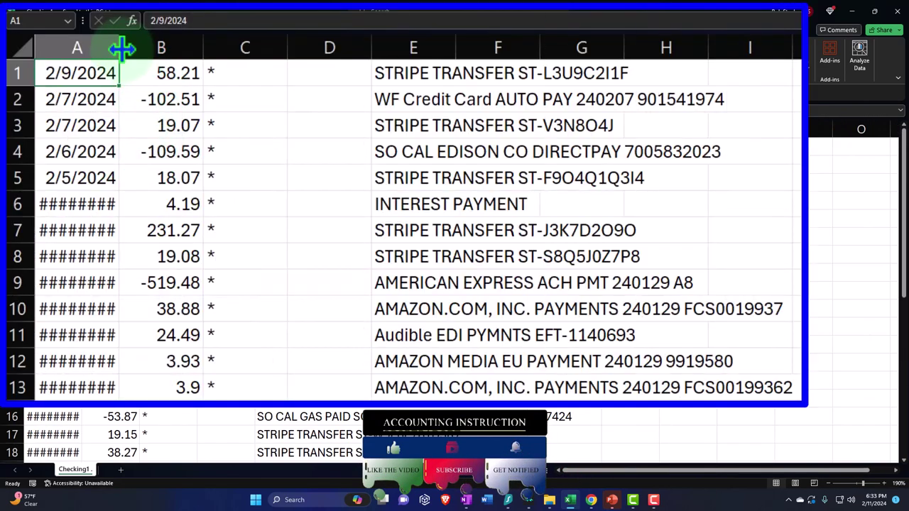
left_click_drag(88, 126, 89, 127)
left_click_drag(132, 48, 136, 47)
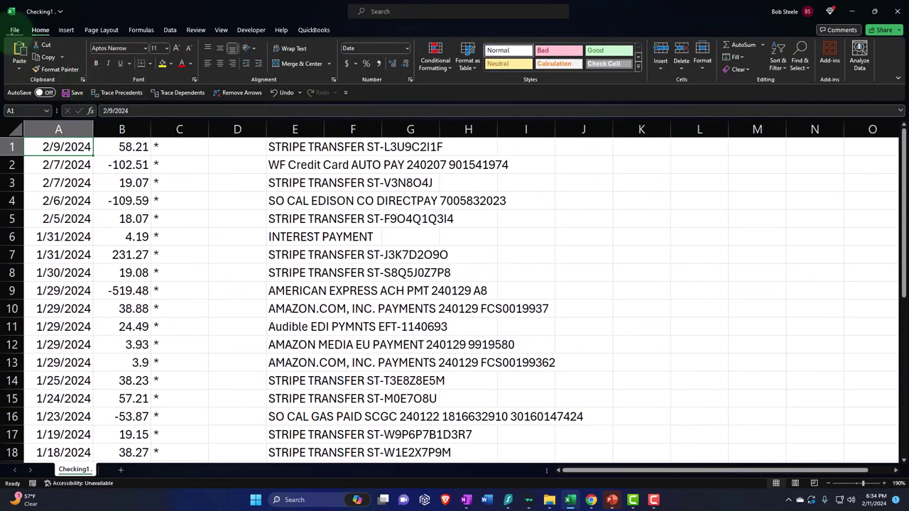
Check the file formats offered for saving a copy of Checking1, close the dialog without saving and minimize the workbook.
left_click(13, 31)
left_click(29, 174)
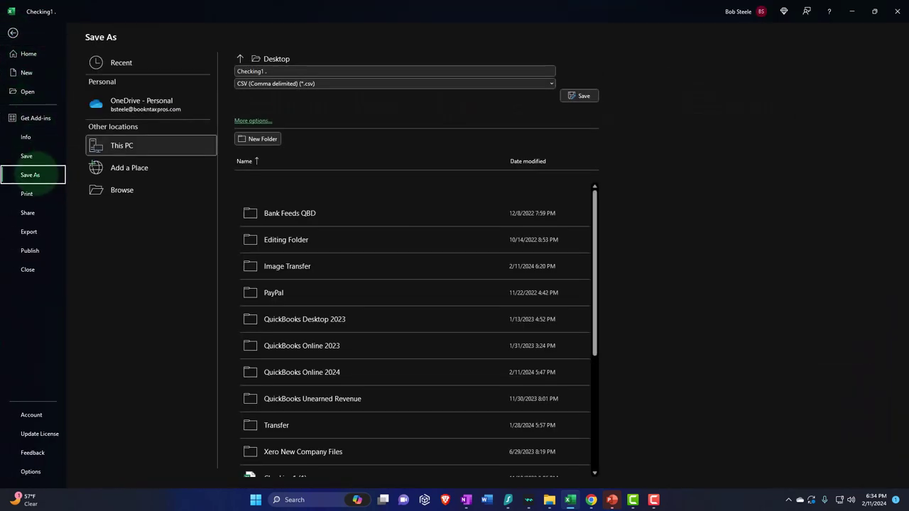
left_click(774, 178)
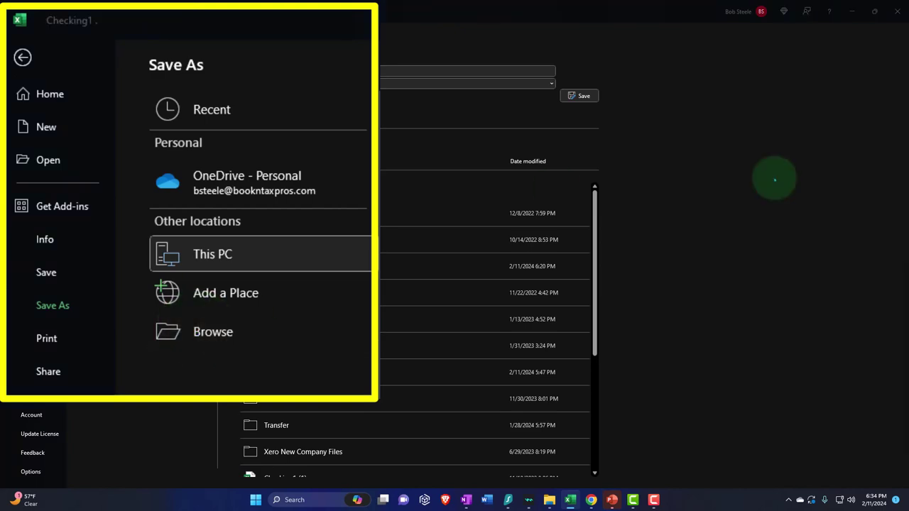
left_click_drag(841, 102, 516, 7)
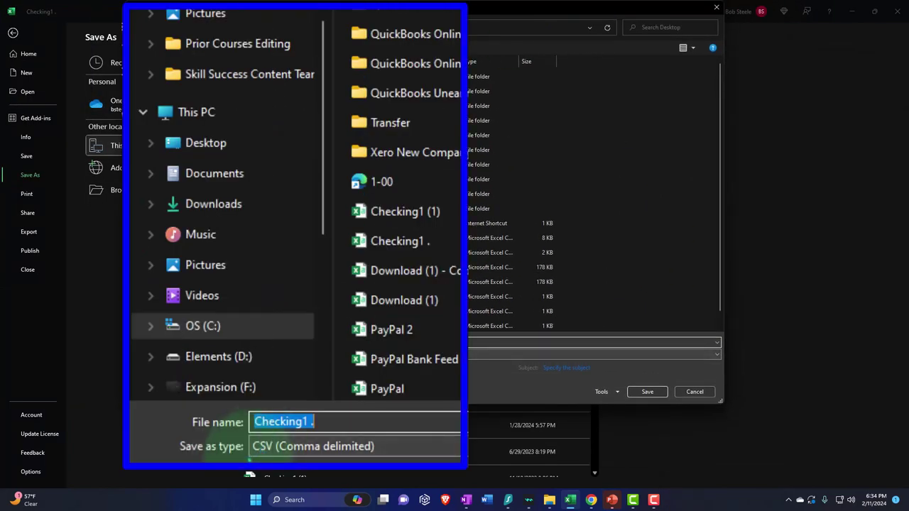
left_click(334, 445)
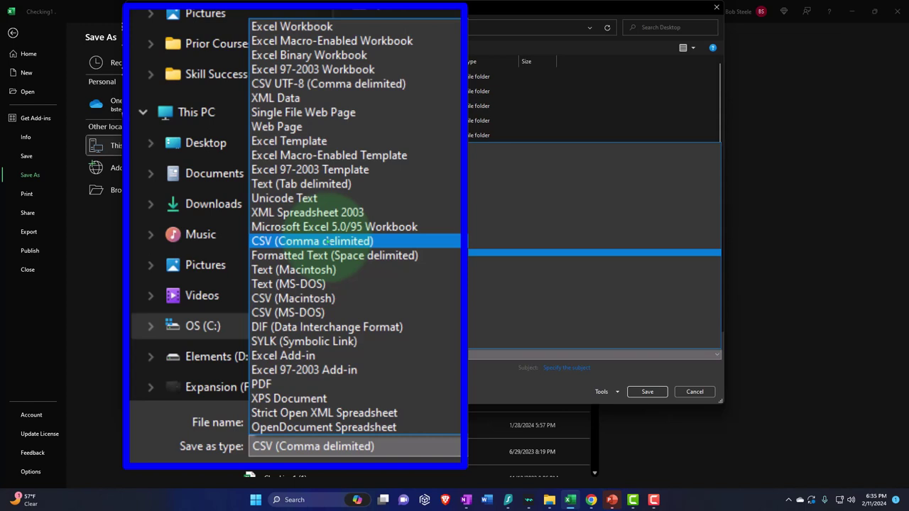
left_click(291, 396)
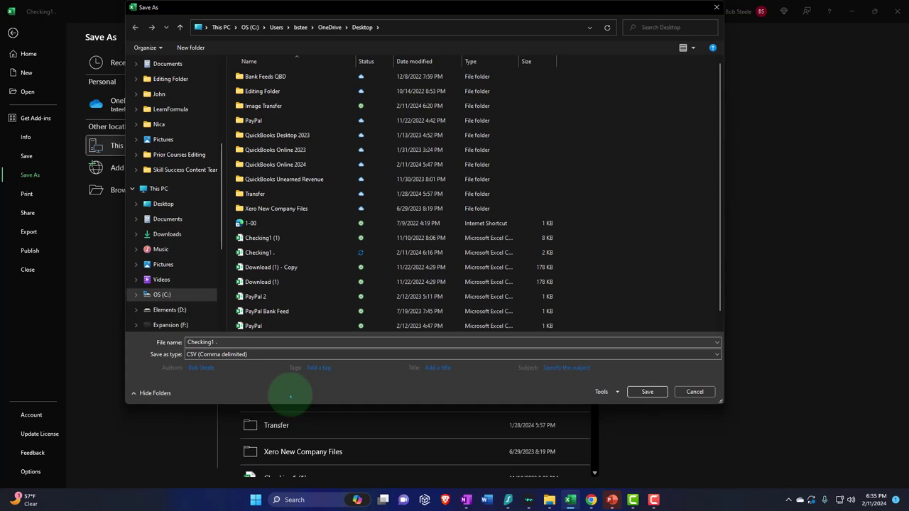
left_click(715, 7)
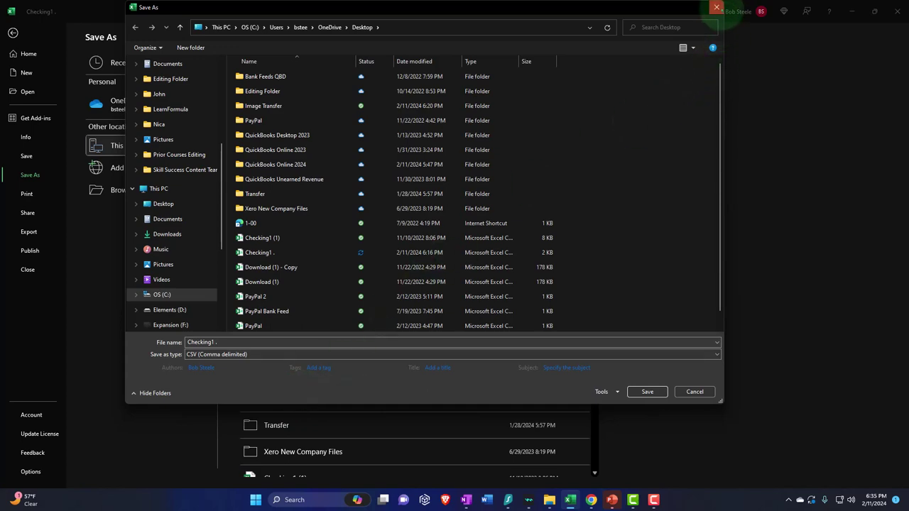
left_click(13, 32)
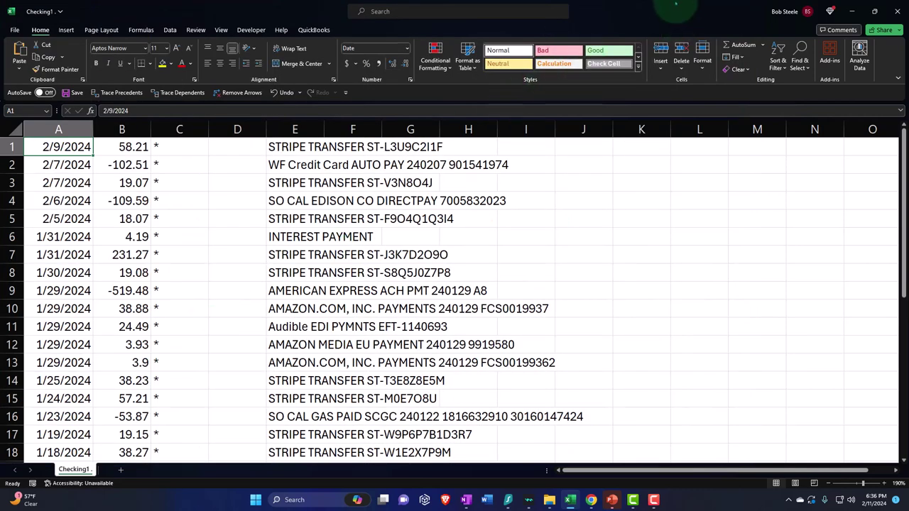
left_click(851, 12)
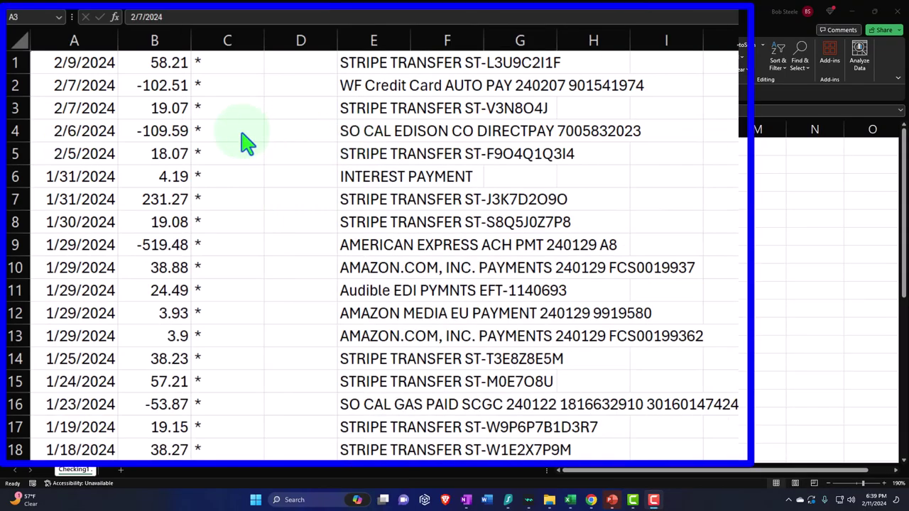
Examine the transaction dates in column A and the amounts in column B down to row 10.
left_click(92, 101)
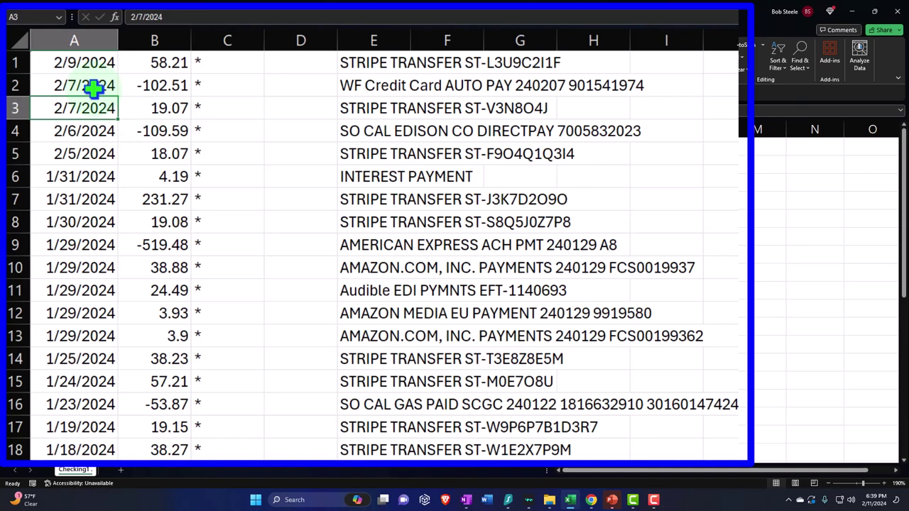
left_click(82, 62)
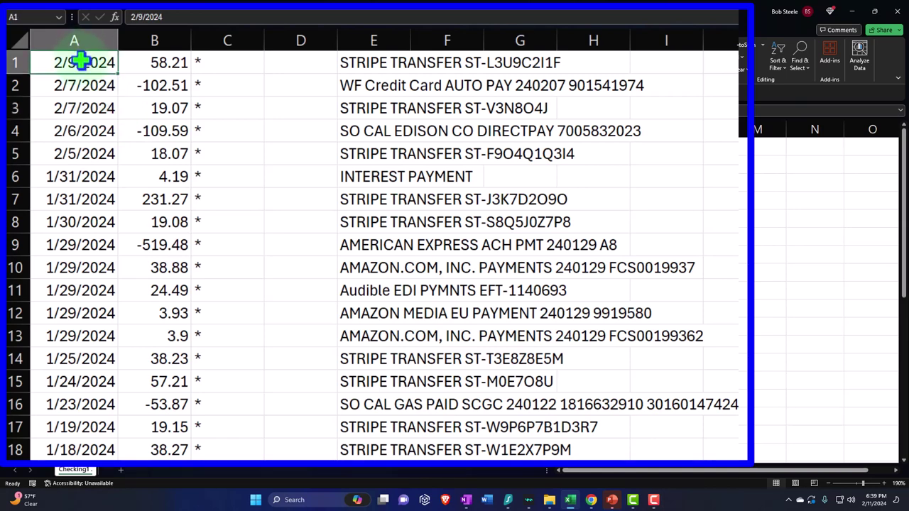
key("Right")
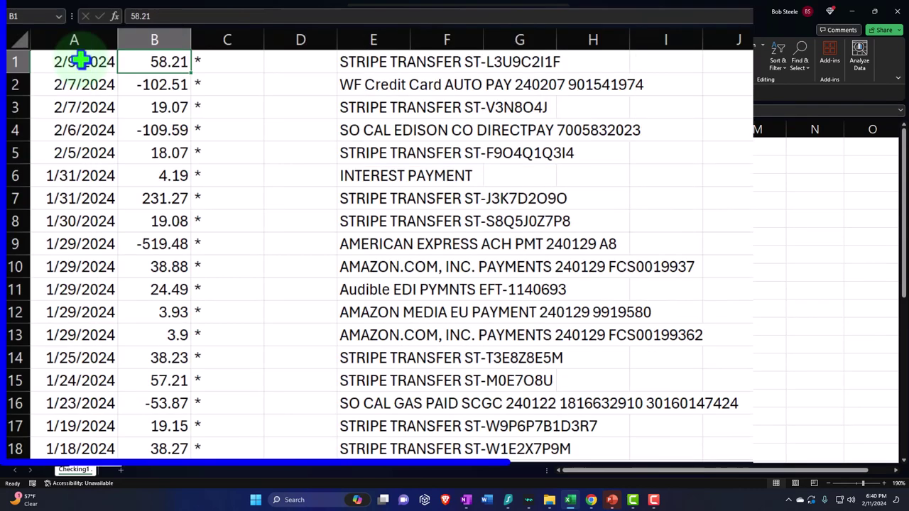
key("Down")
key("Down")
key("Down")
key("Down")
key("Down")
key("Down")
key("Down")
key("Down")
key("Down")
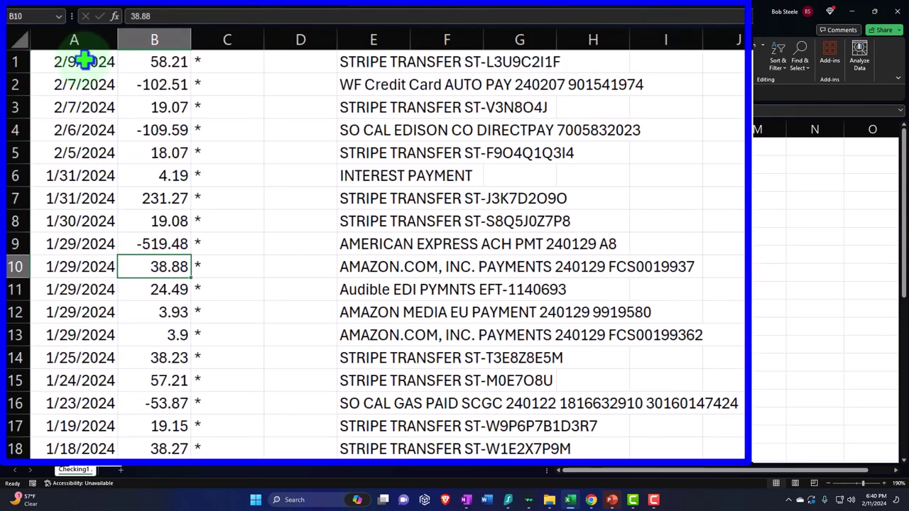
Examine the SO CAL EDISON CO description in cell E4, highlighting its payee name and its DIRECTPAY reference separately.
left_click(346, 59)
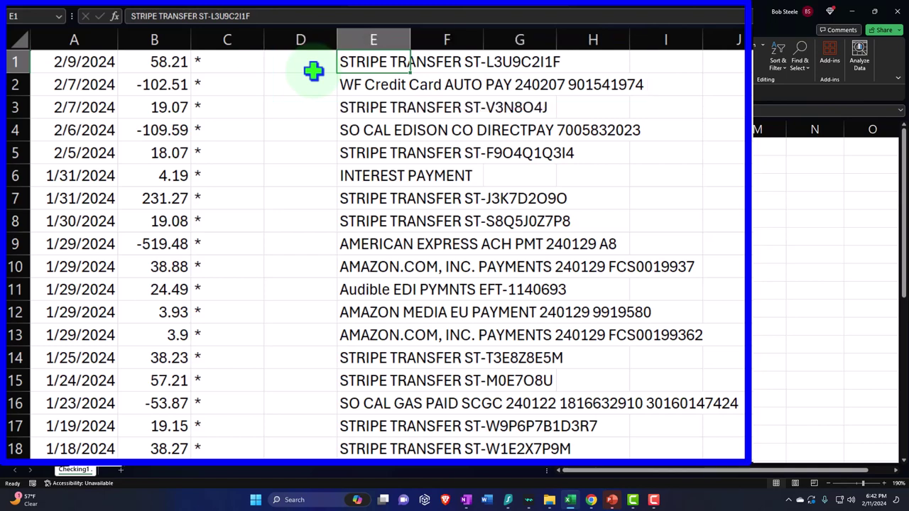
left_click(355, 131)
double_click(348, 132)
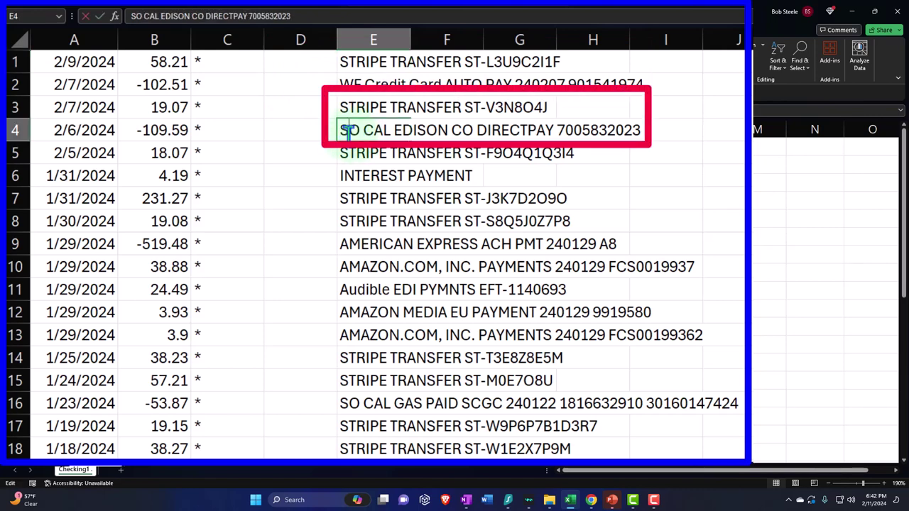
left_click_drag(341, 132, 448, 130)
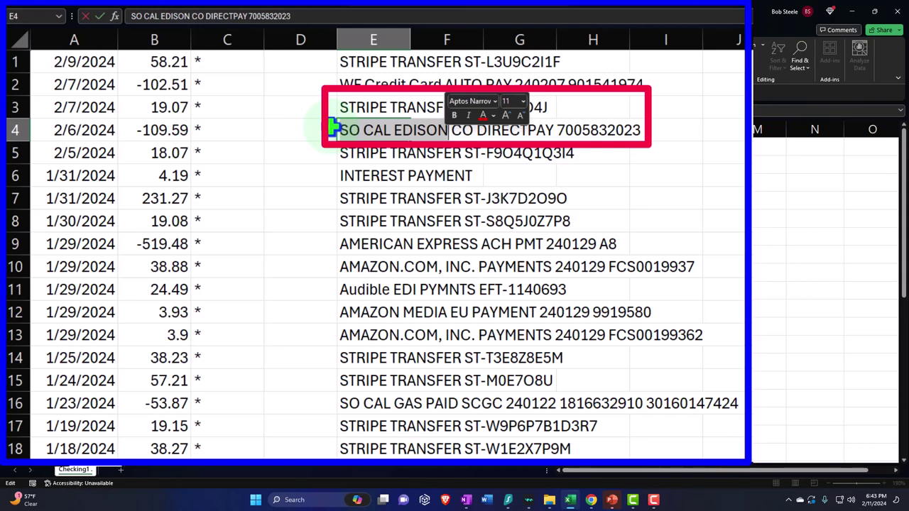
left_click(451, 131)
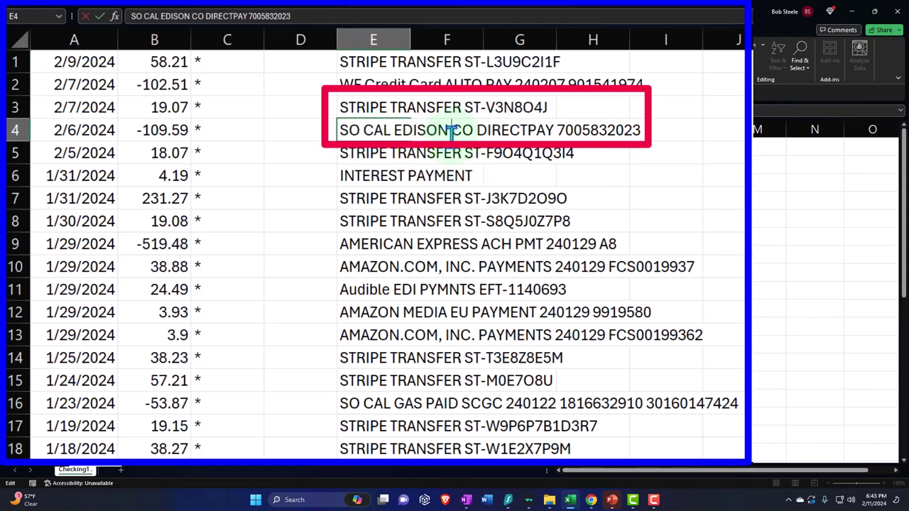
left_click_drag(474, 130, 638, 117)
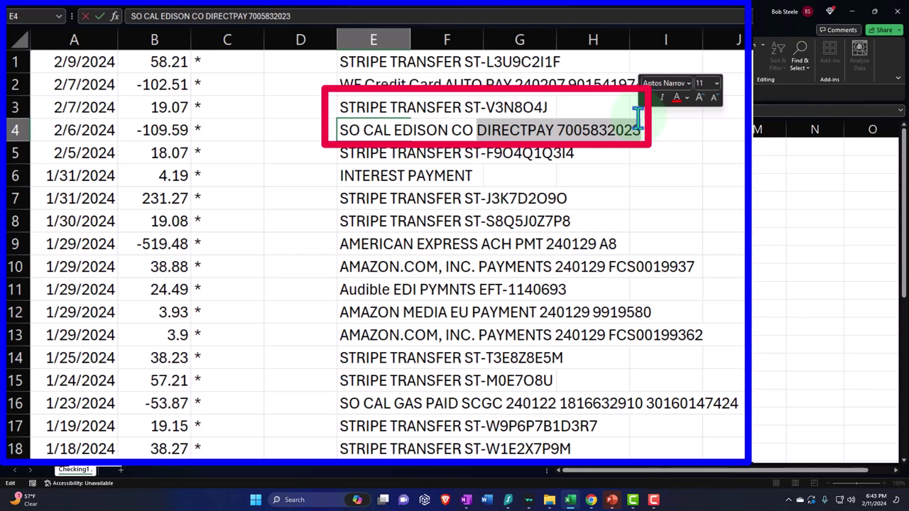
left_click(382, 123)
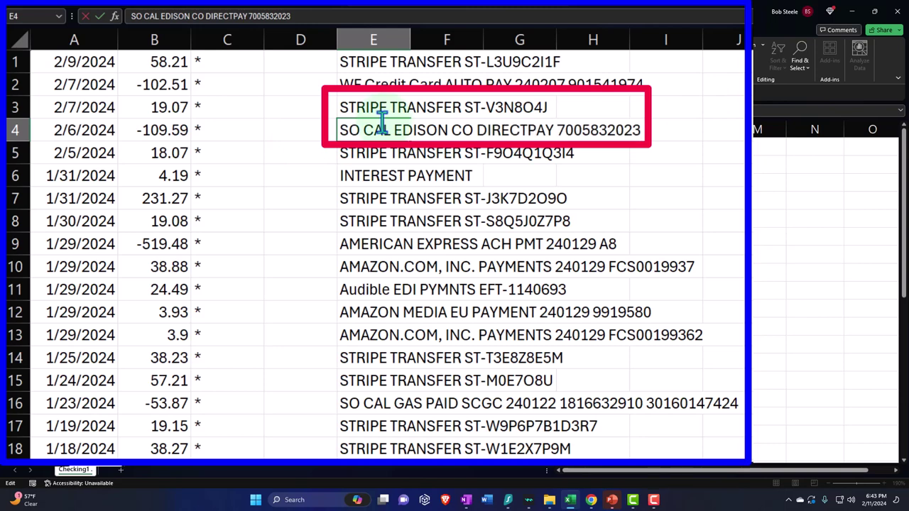
left_click(338, 130)
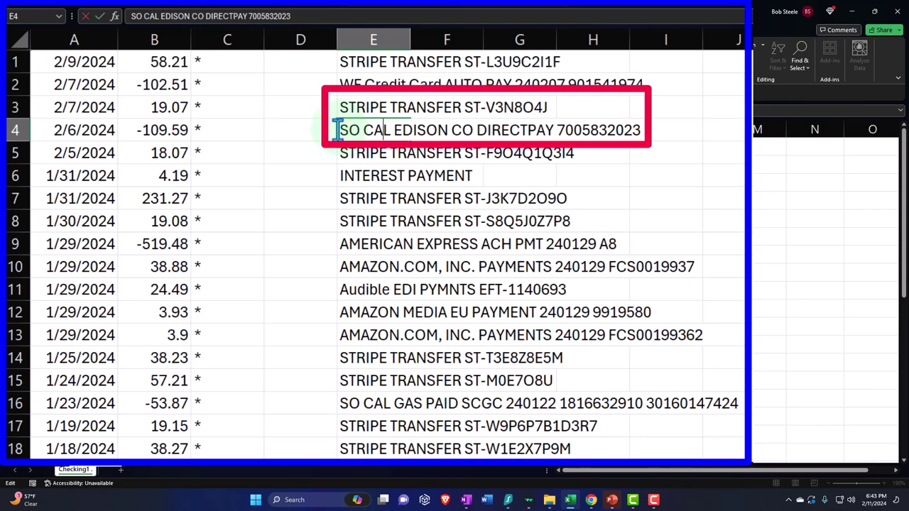
left_click_drag(338, 130, 468, 131)
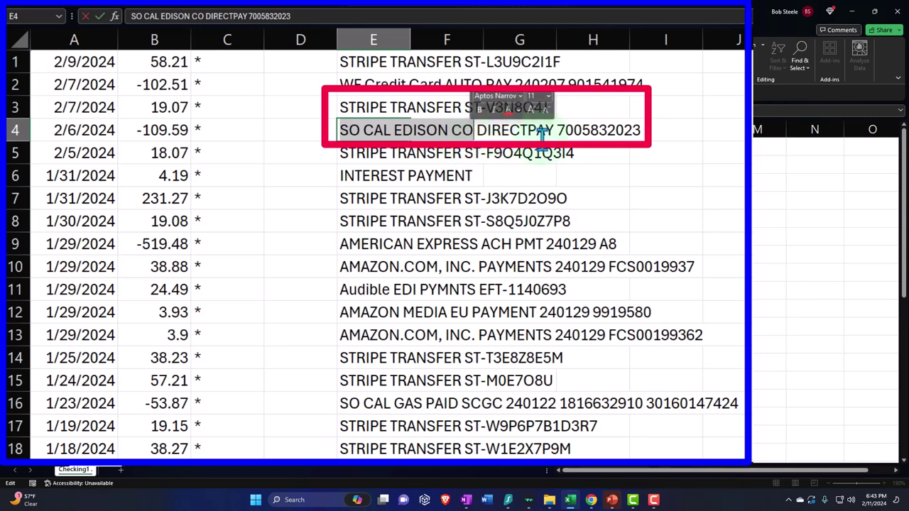
left_click(418, 130)
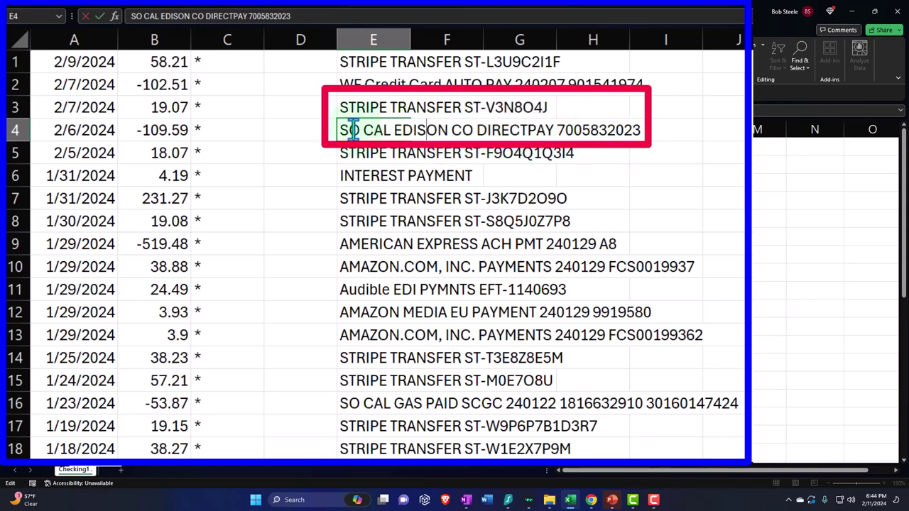
left_click_drag(339, 130, 467, 130)
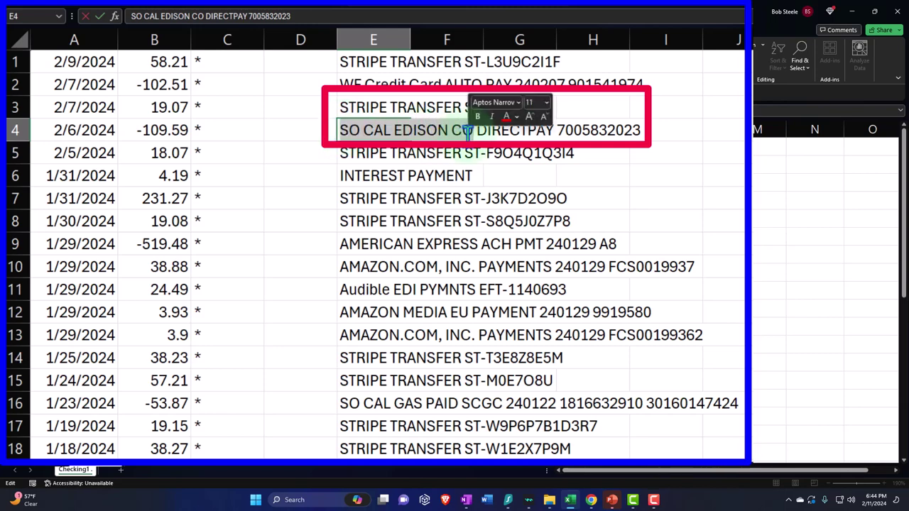
left_click(377, 154)
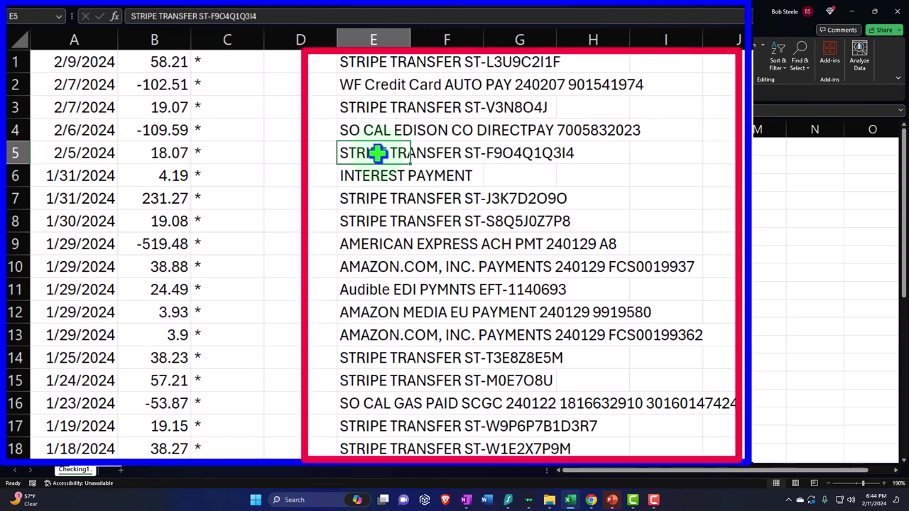
Read through the transaction descriptions in column E from row 1 past the last entry, and return to the first rows at cell C5.
left_click(346, 64)
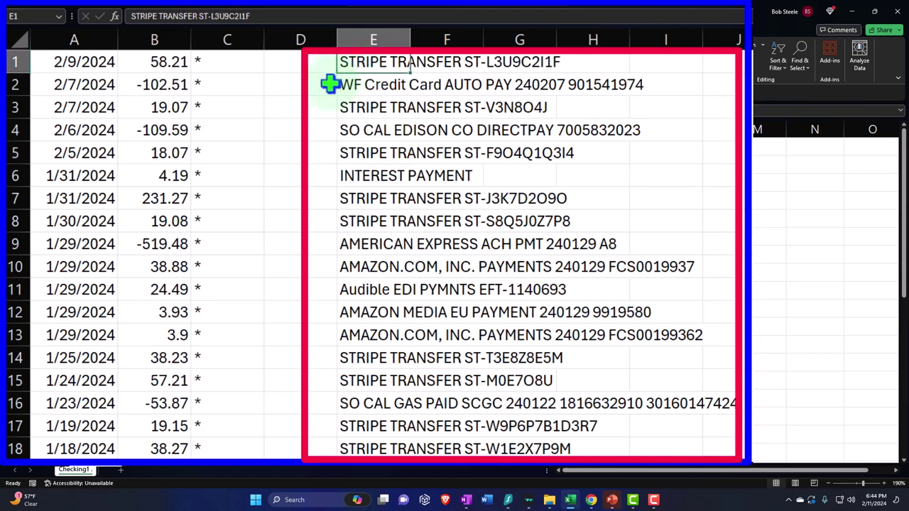
key("Down")
key("Down")
key("Down")
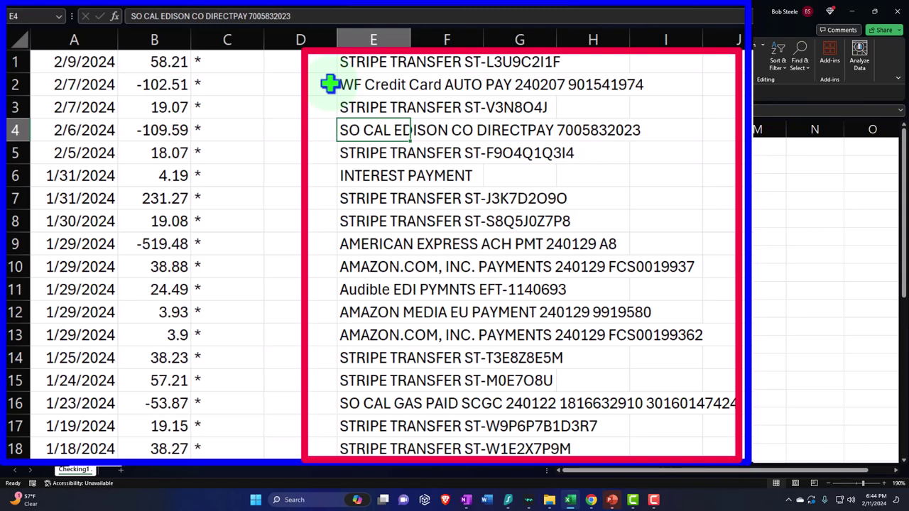
key("Down")
key("Down")
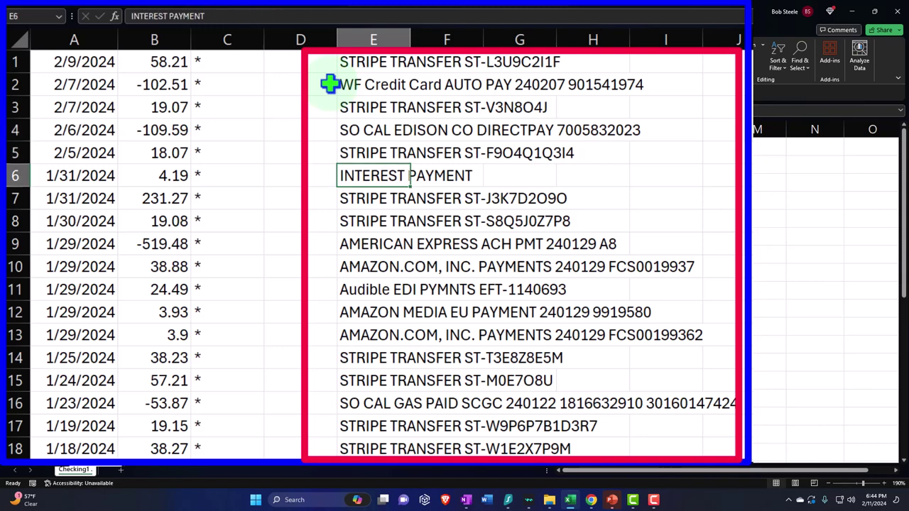
key("Down")
key("Down")
key("Down")
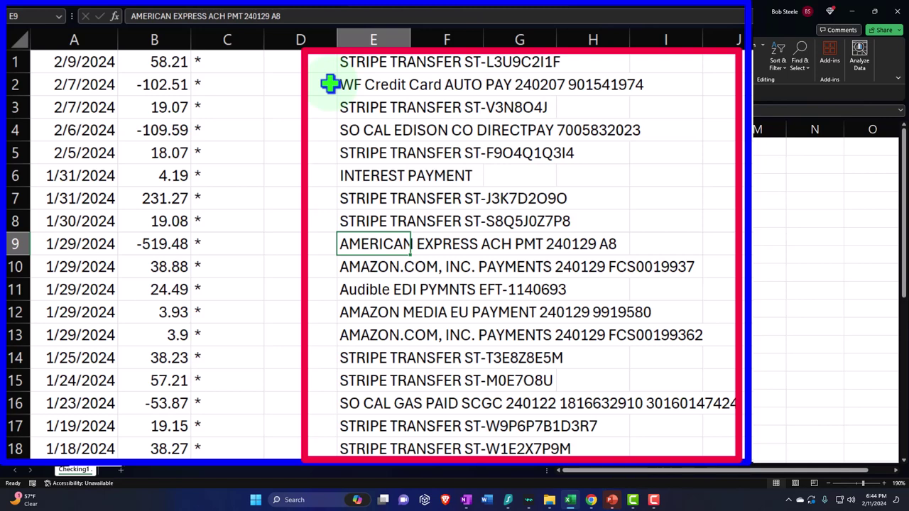
key("Down")
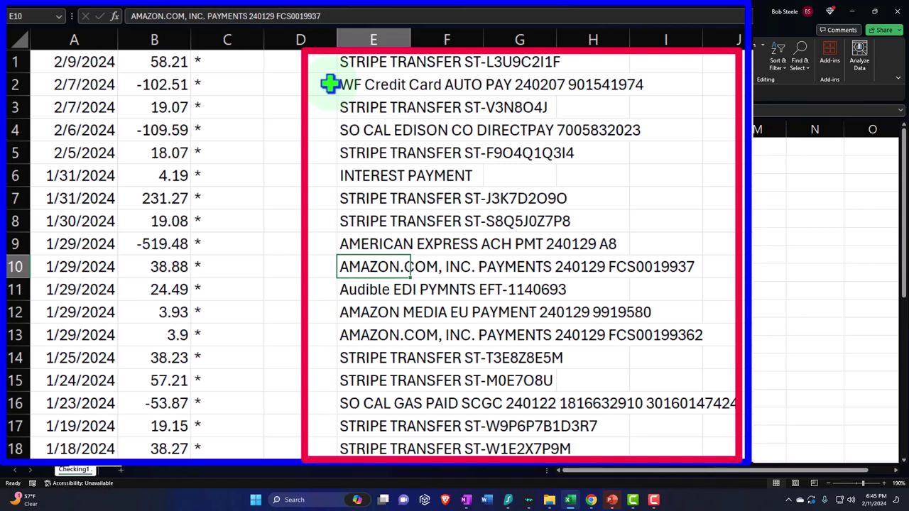
key("Down")
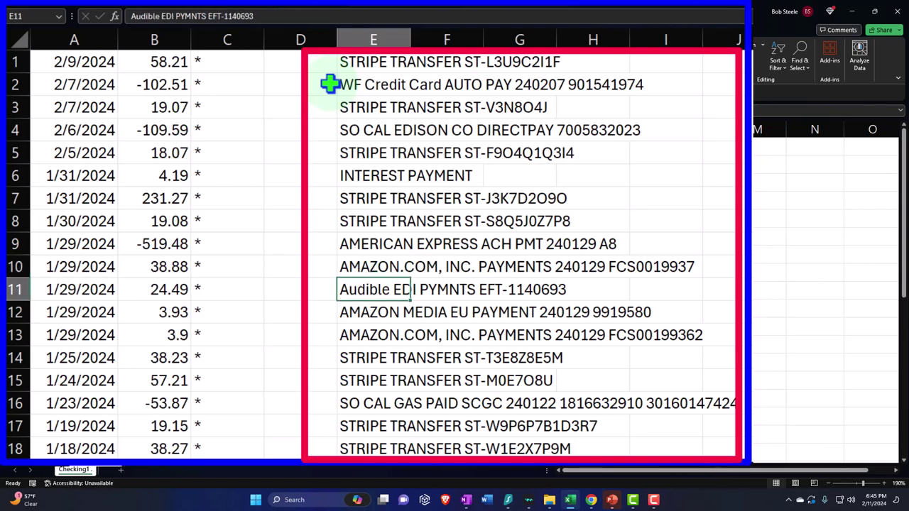
key("Down")
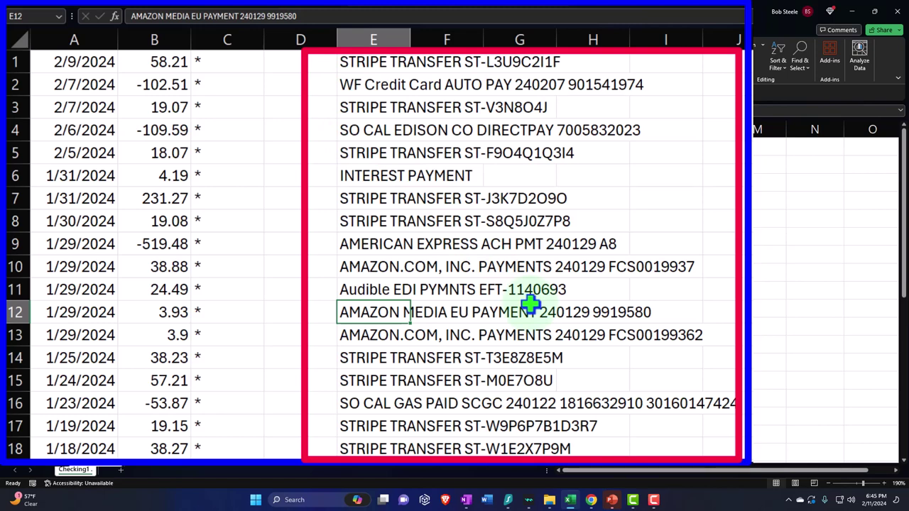
key("Down")
key("Down")
key("Down")
key("Down")
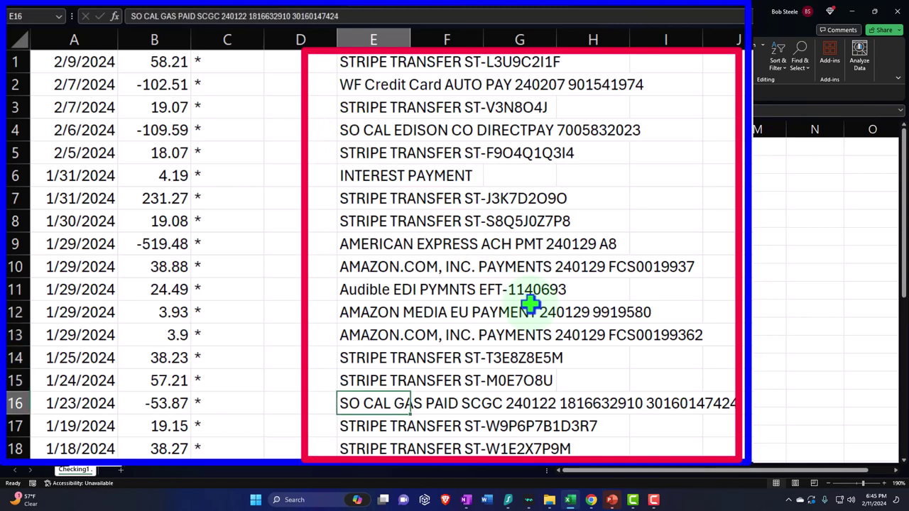
key("Down")
key("Down")
key("Down")
key("Down")
key("Down")
key("Down")
key("Down")
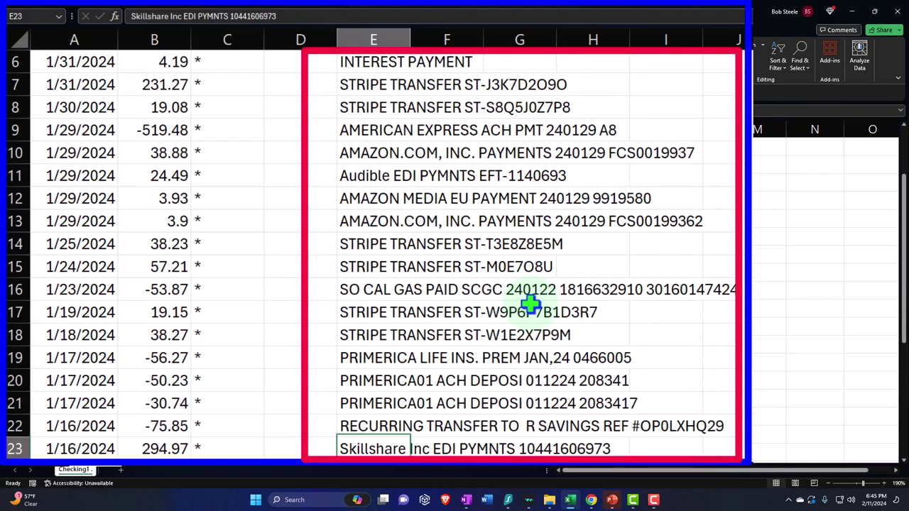
key("Down")
key("Down")
key("Down")
key("Down")
key("Down")
key("Down")
key("Down")
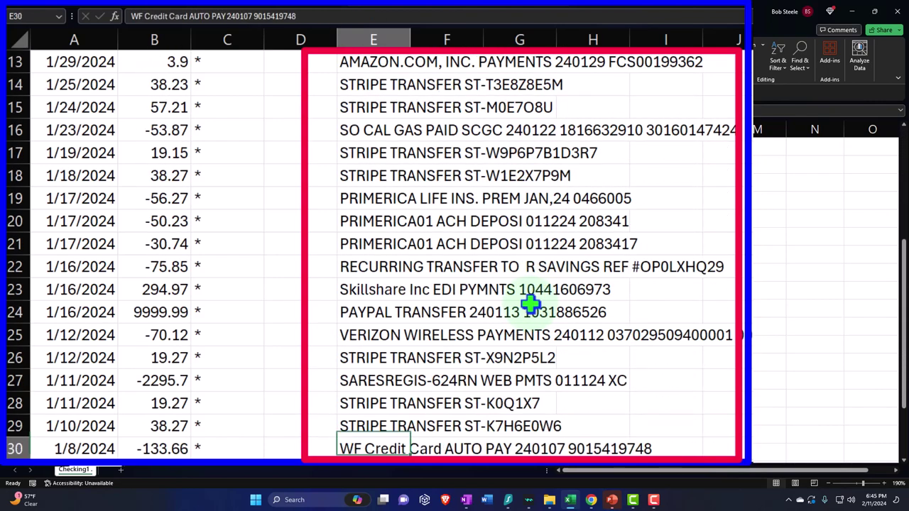
key("Down")
key("Down")
key("Down")
key("Down")
key("Down")
key("Down")
key("Down")
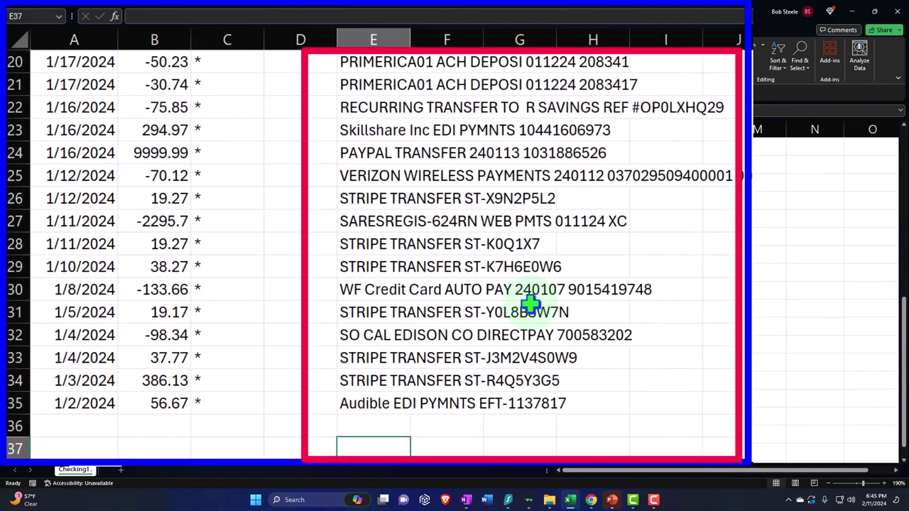
scroll(341, 318, "up", 6)
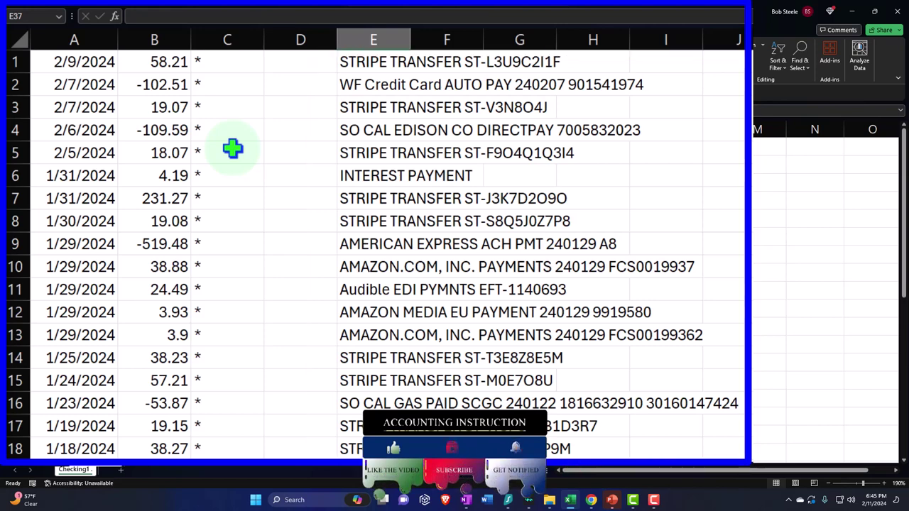
left_click(233, 148)
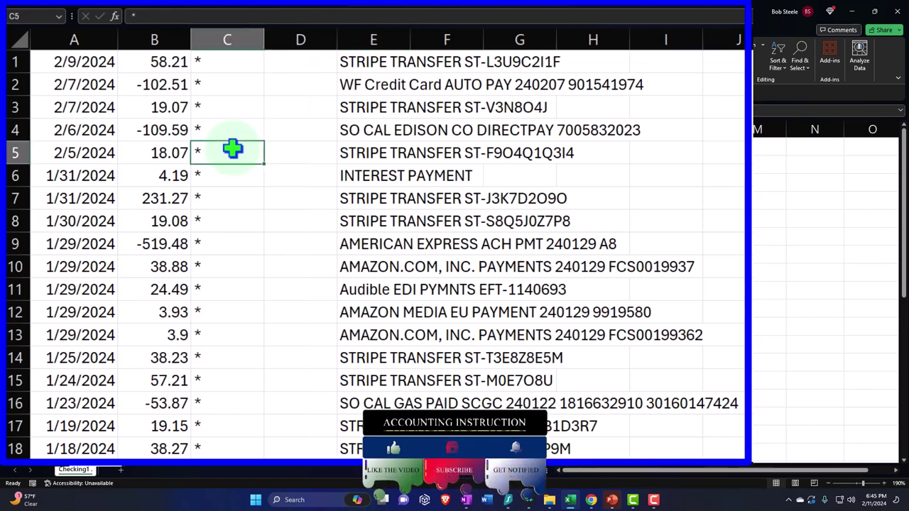